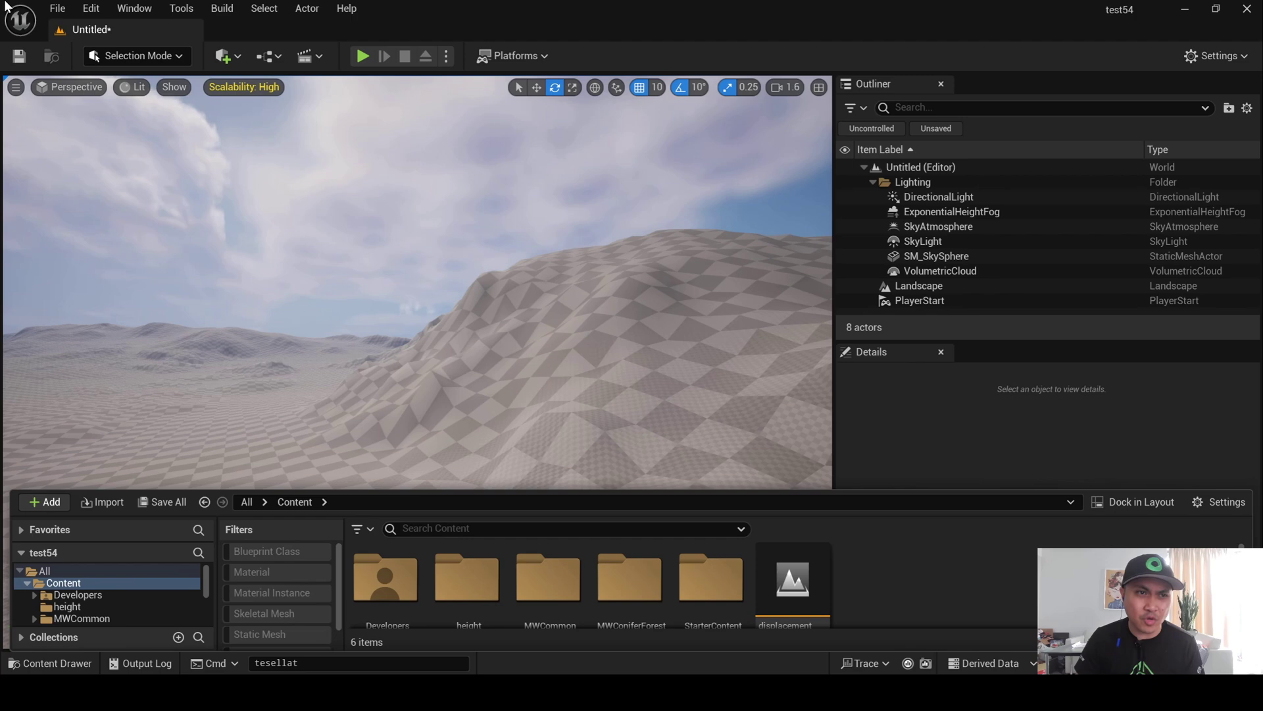
# Search the plugin list for "nanite" to check the Nanite Displaced Mesh plugin, and close the plugin list.
pyautogui.click(90, 7)
pyautogui.click(122, 258)
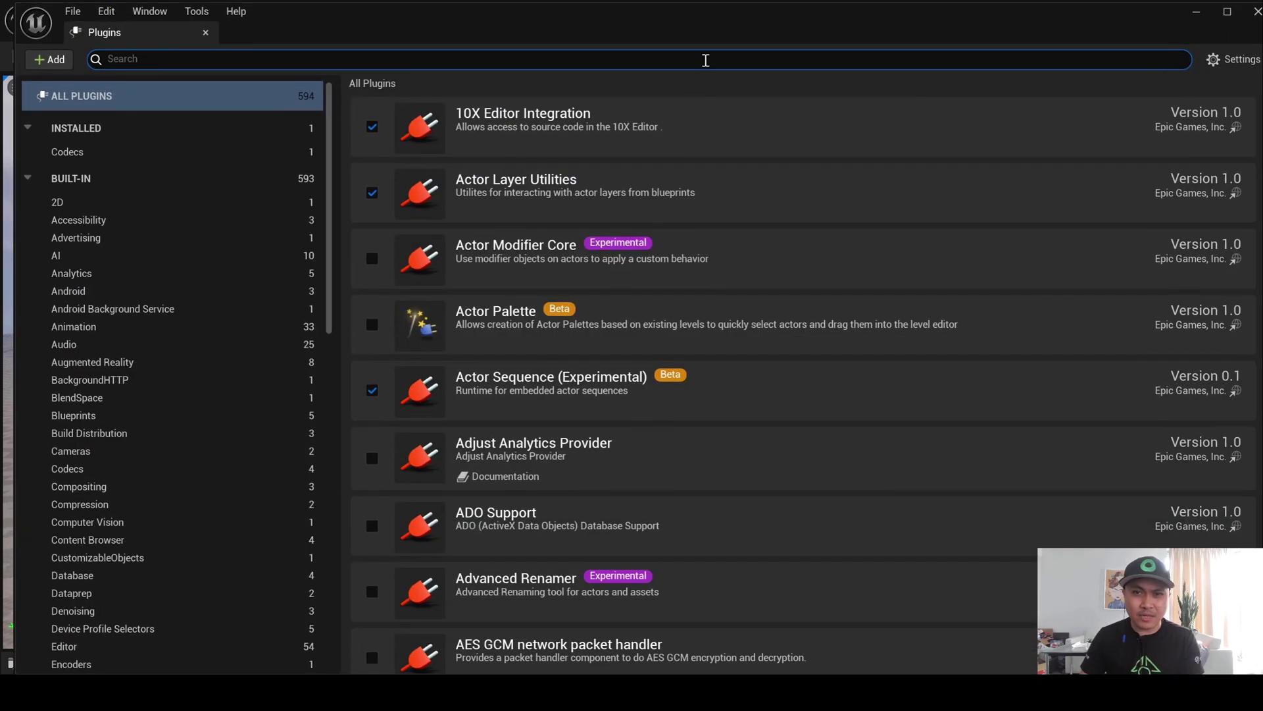
pyautogui.write('nanite')
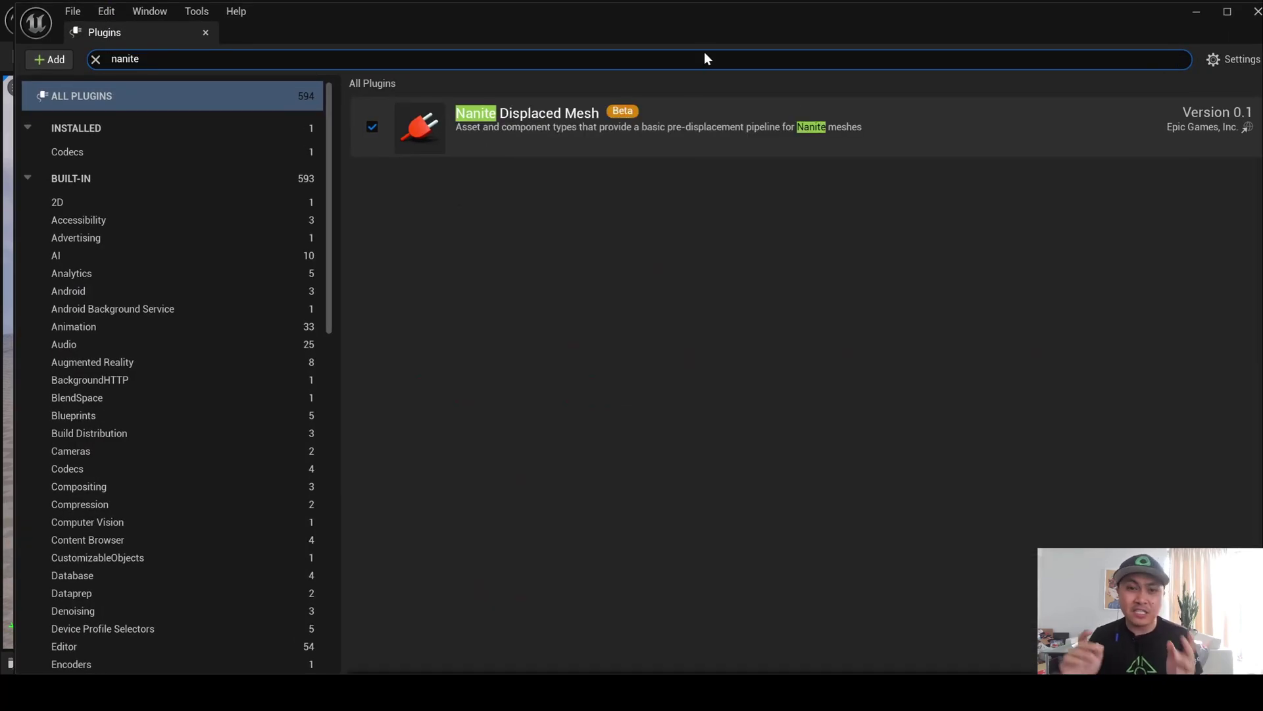
pyautogui.click(1258, 11)
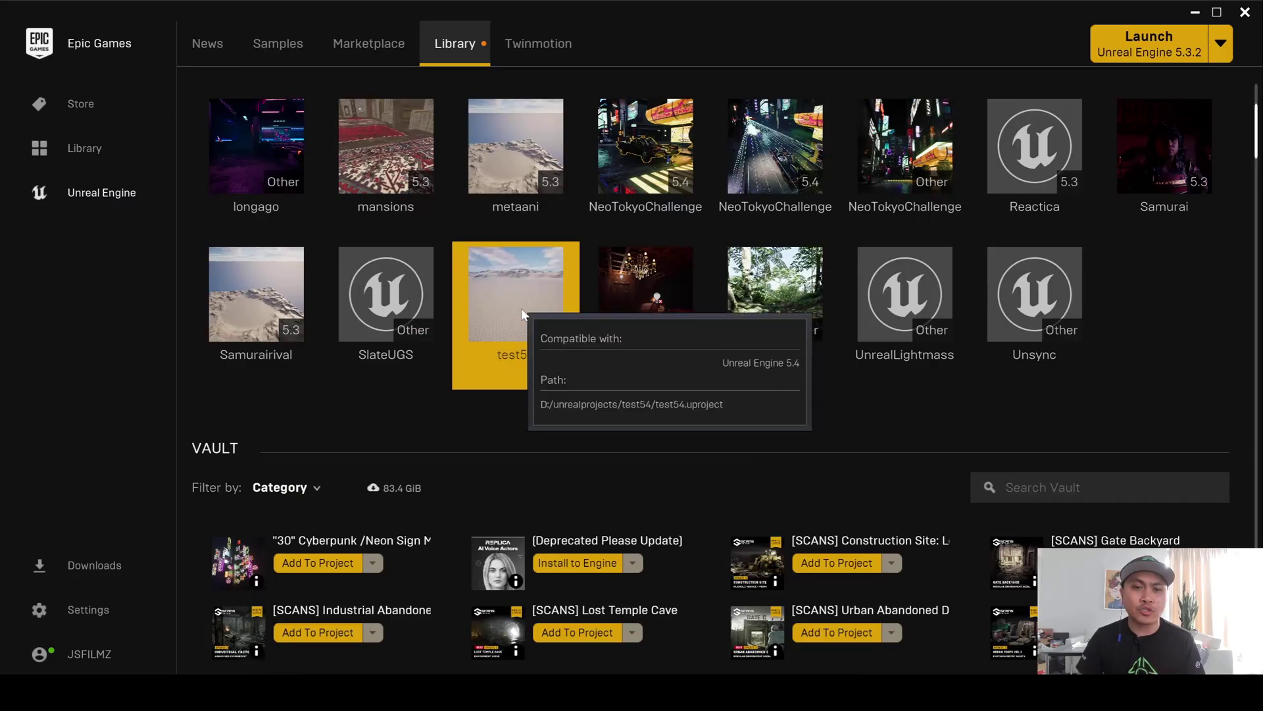
# Show the test54 project in its folder from the Epic Games library and open DefaultEngine from its Config folder.
pyautogui.rightClick(525, 309)
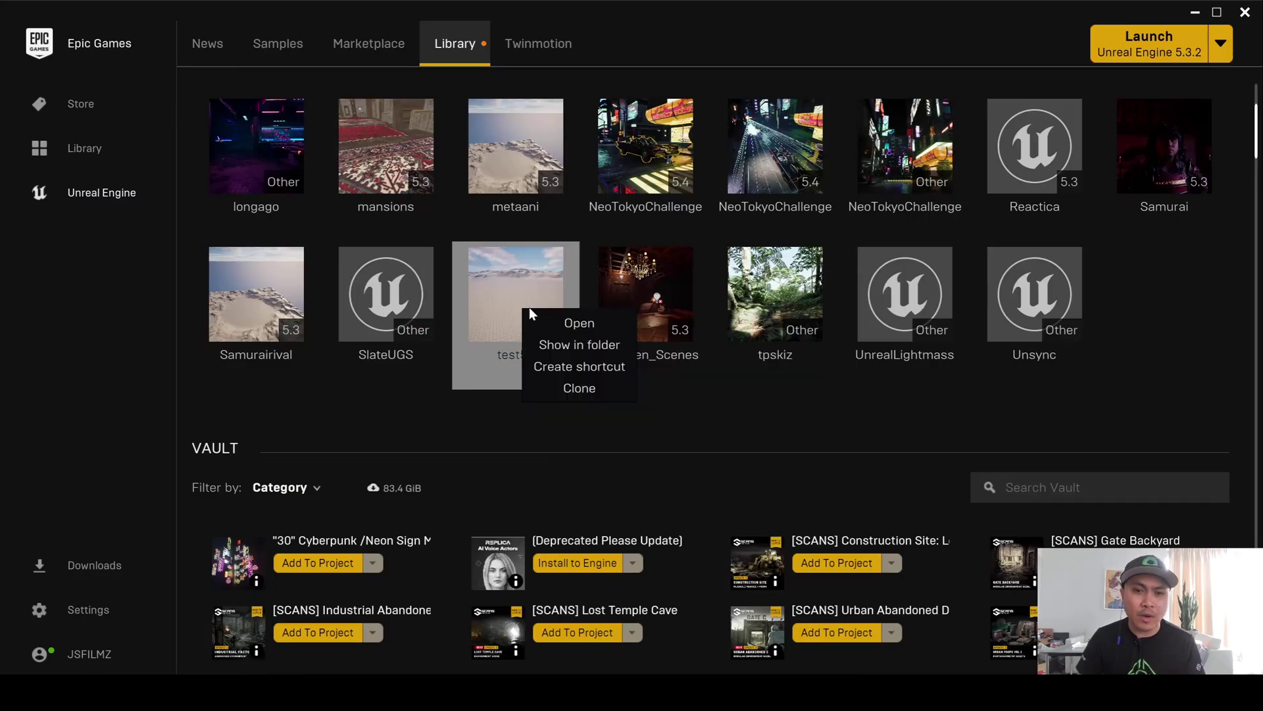
pyautogui.click(592, 343)
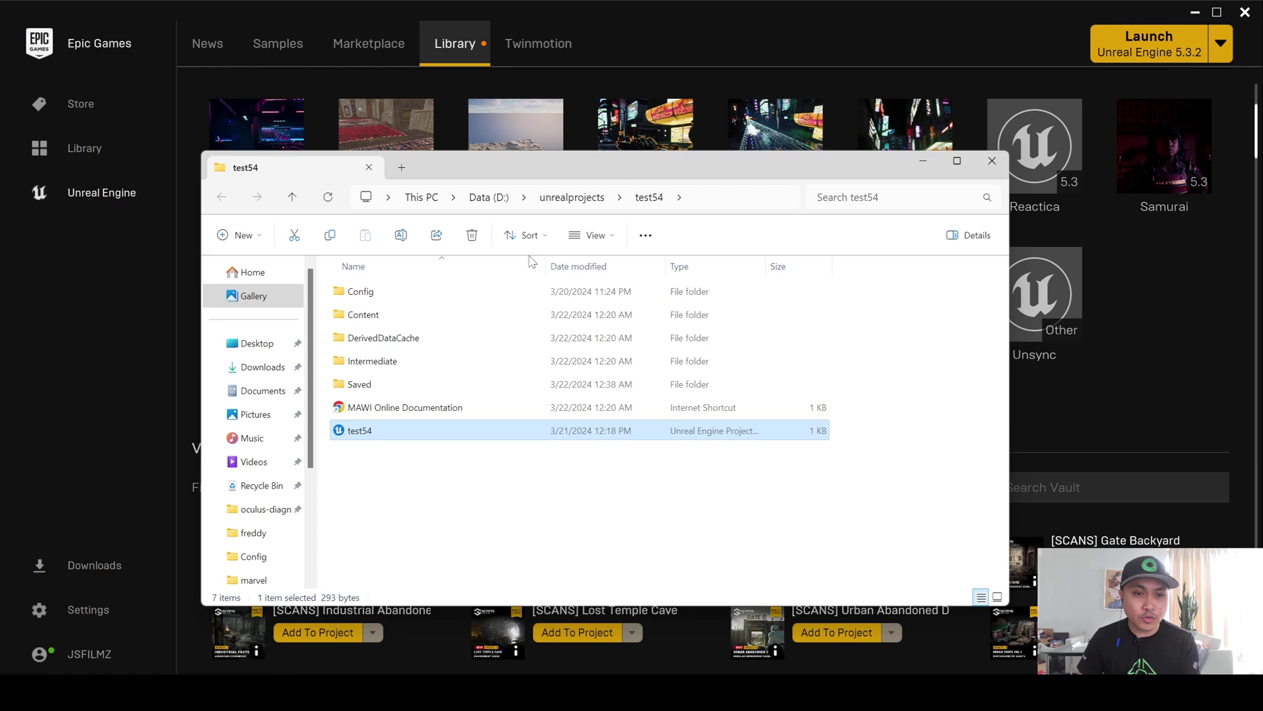
pyautogui.doubleClick(470, 292)
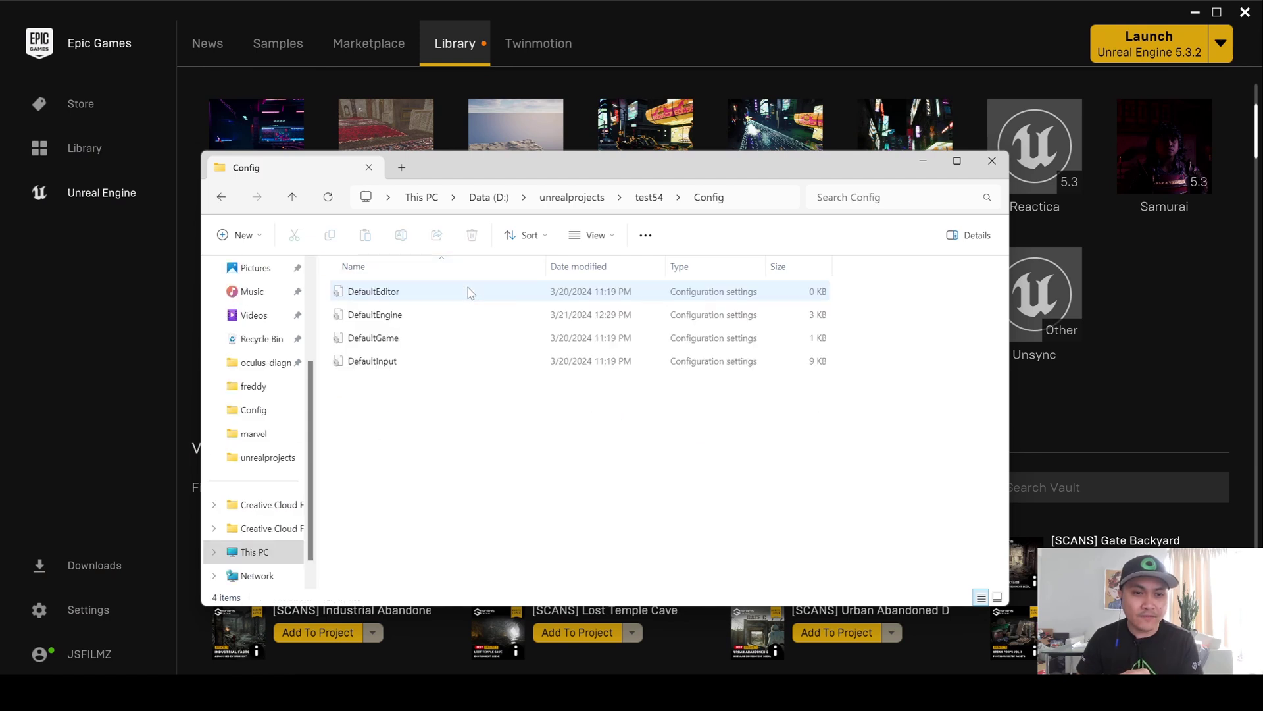
pyautogui.doubleClick(406, 320)
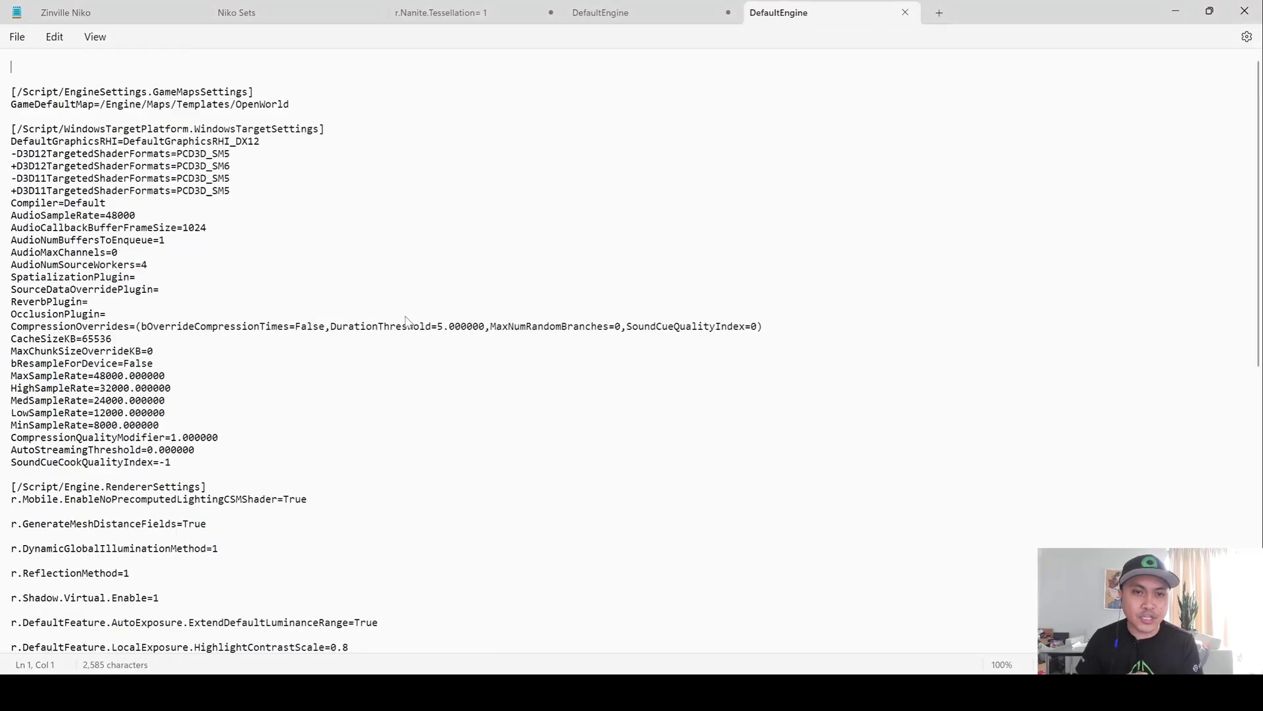
# Close the duplicate DefaultEngine file and examine the r.Nanite.AllowTessellation=1 and r.Nanite.Tessellation= 1 lines under the renderer settings.
pyautogui.hotkey('ctrl', 'w')
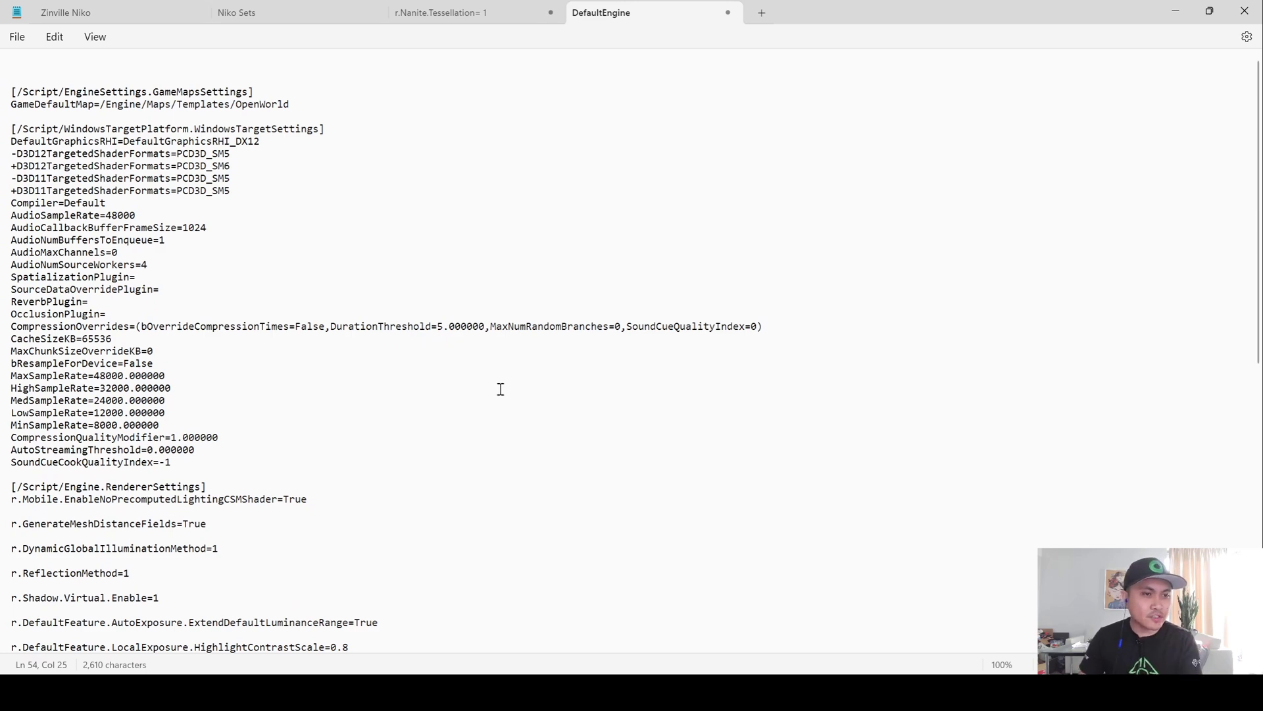
pyautogui.scroll(-7, 500, 389)
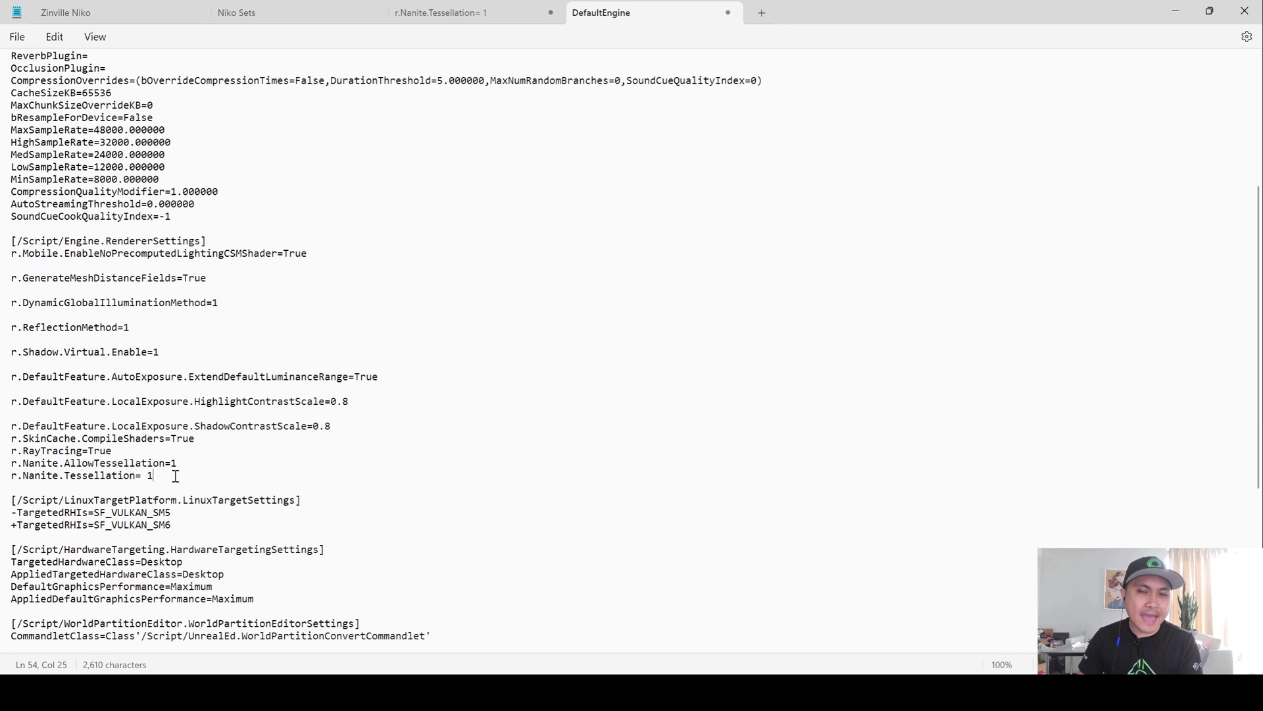
pyautogui.moveTo(193, 477); pyautogui.dragTo(11, 464)
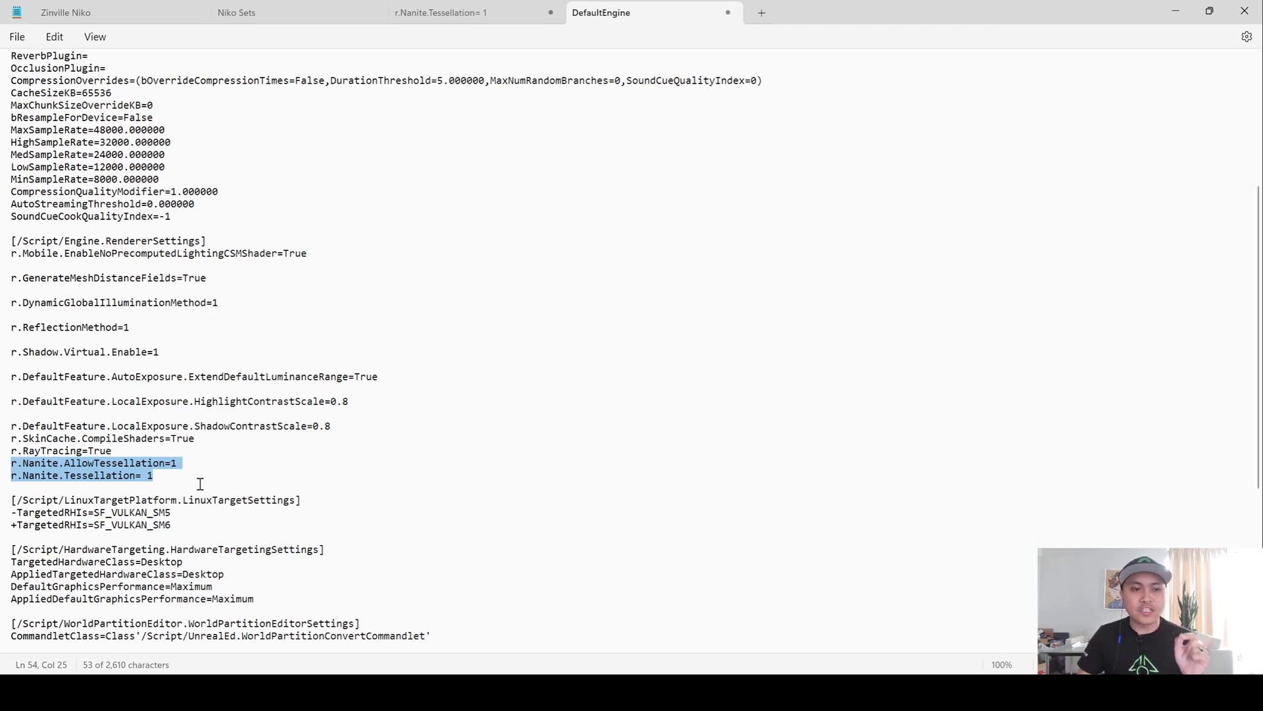
pyautogui.moveTo(200, 484); pyautogui.dragTo(3, 482)
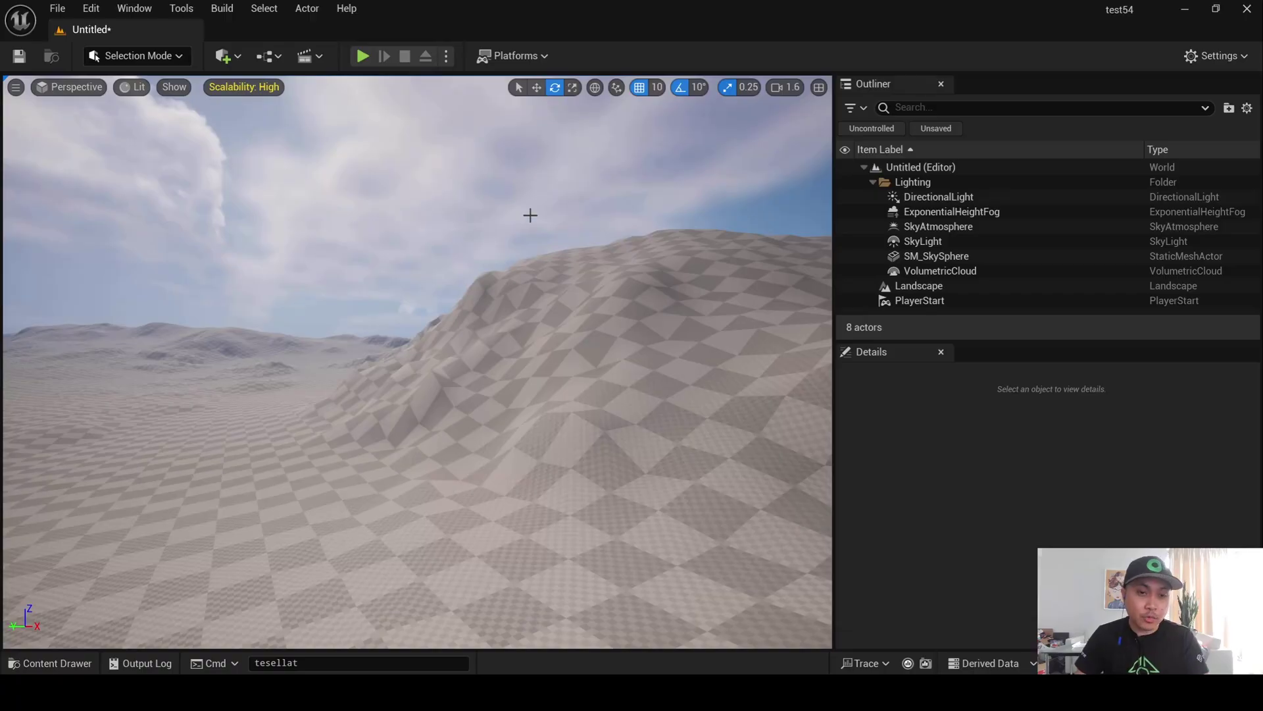
# Back in Unreal Editor, enlarge the content browser and open the height folder.
pyautogui.moveTo(530, 215); pyautogui.dragTo(109, 332, button='right')
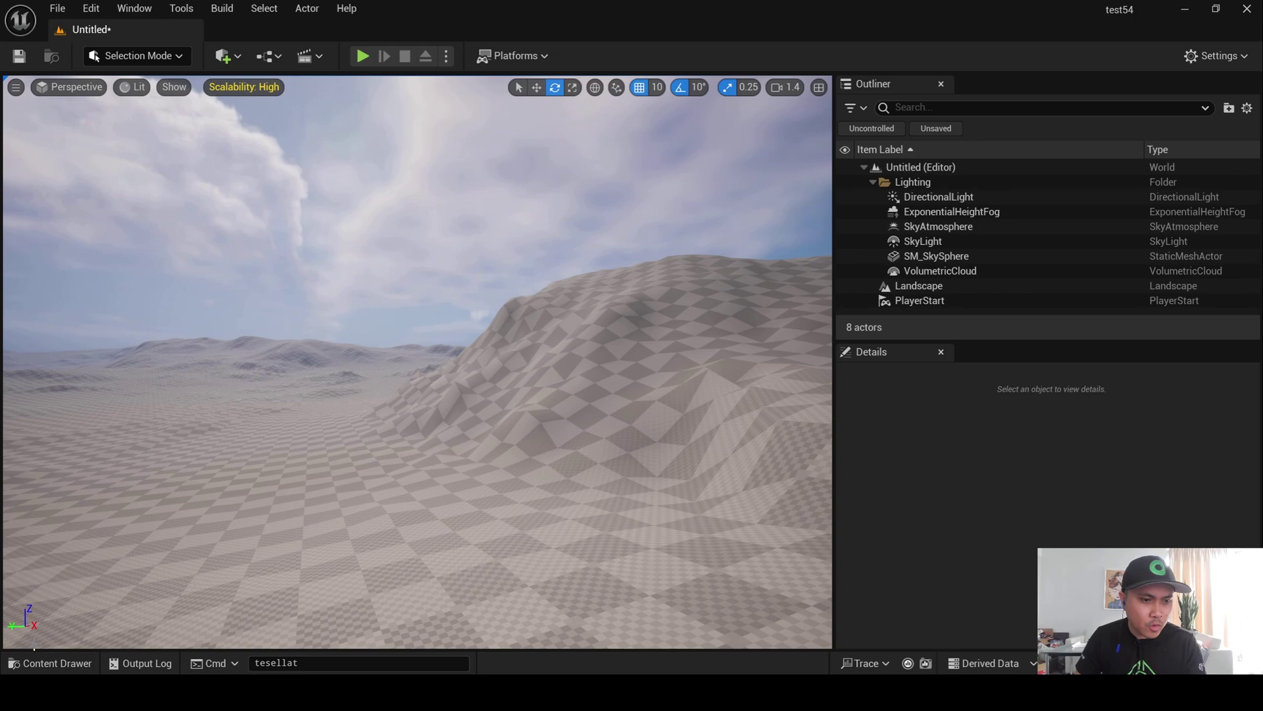
pyautogui.click(670, 494)
pyautogui.hotkey('ctrl', 'space')
pyautogui.moveTo(670, 487); pyautogui.dragTo(670, 396)
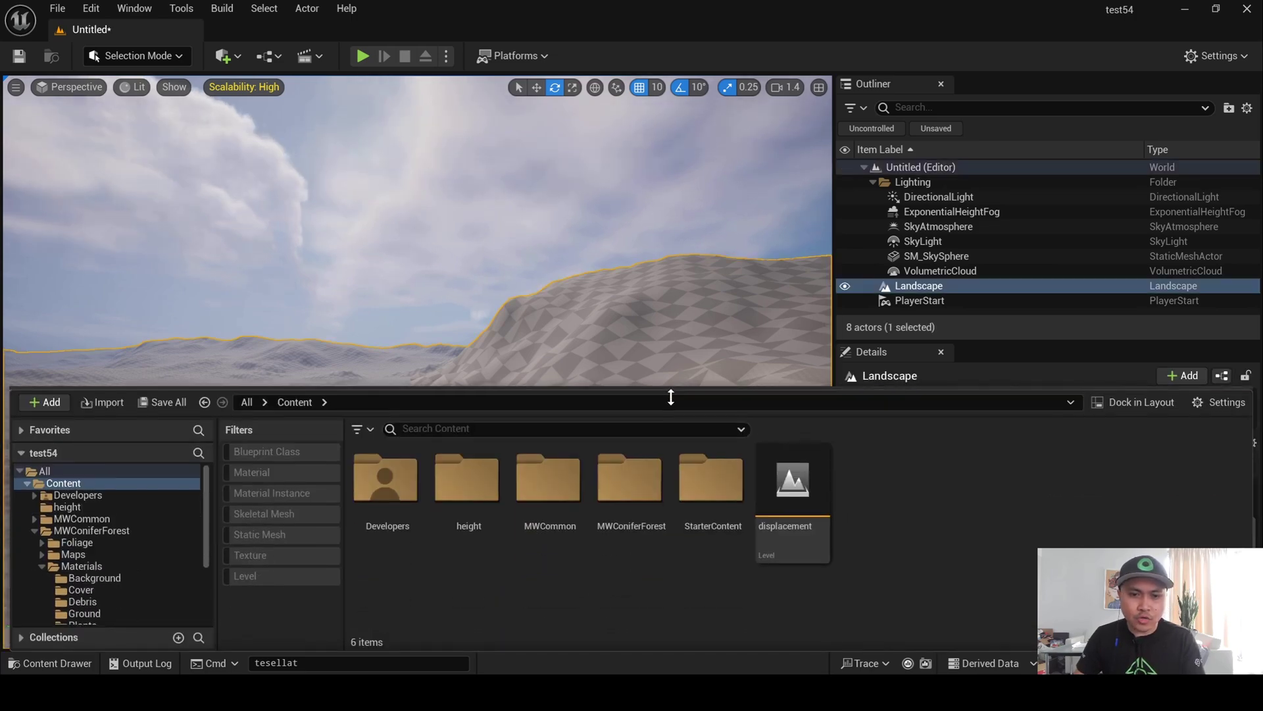
pyautogui.doubleClick(461, 500)
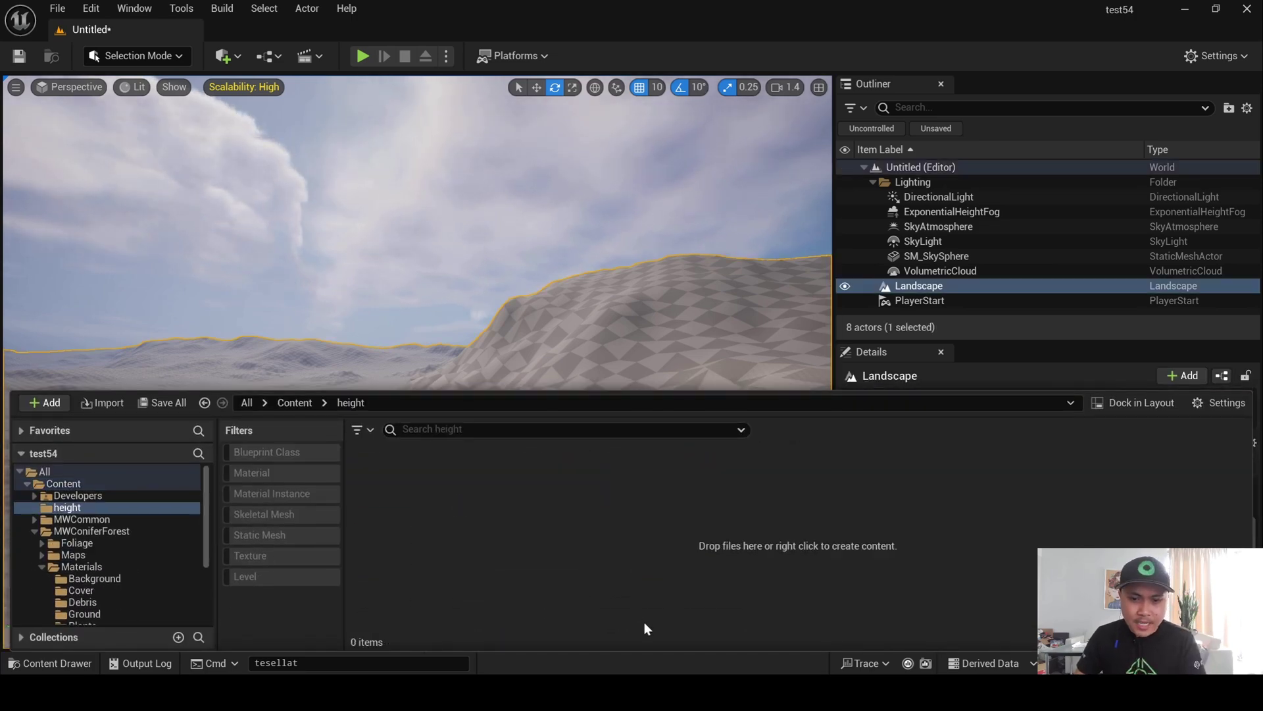
# Import the aerial_rocks_04 disp, nor_gl, rough and diff 8k textures from the downloaded textures folder into the height folder.
pyautogui.click(822, 608)
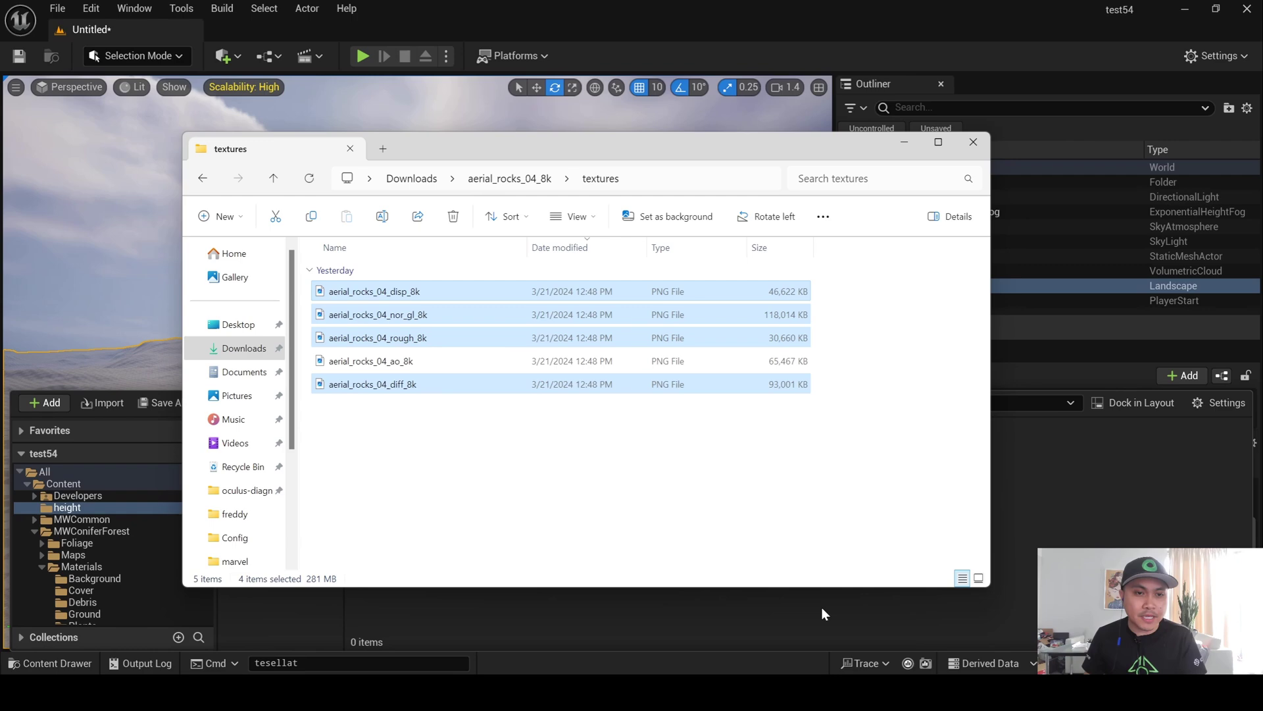
pyautogui.moveTo(575, 144); pyautogui.dragTo(886, 103)
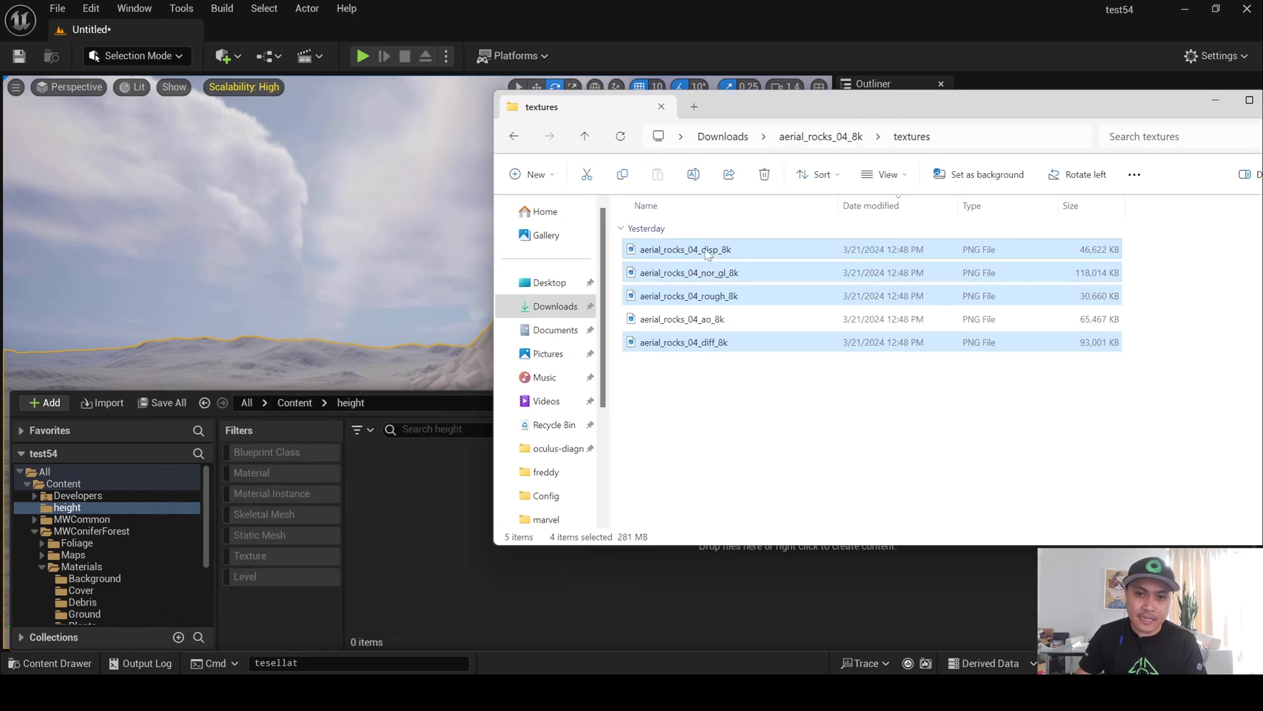
pyautogui.moveTo(709, 253); pyautogui.dragTo(404, 501)
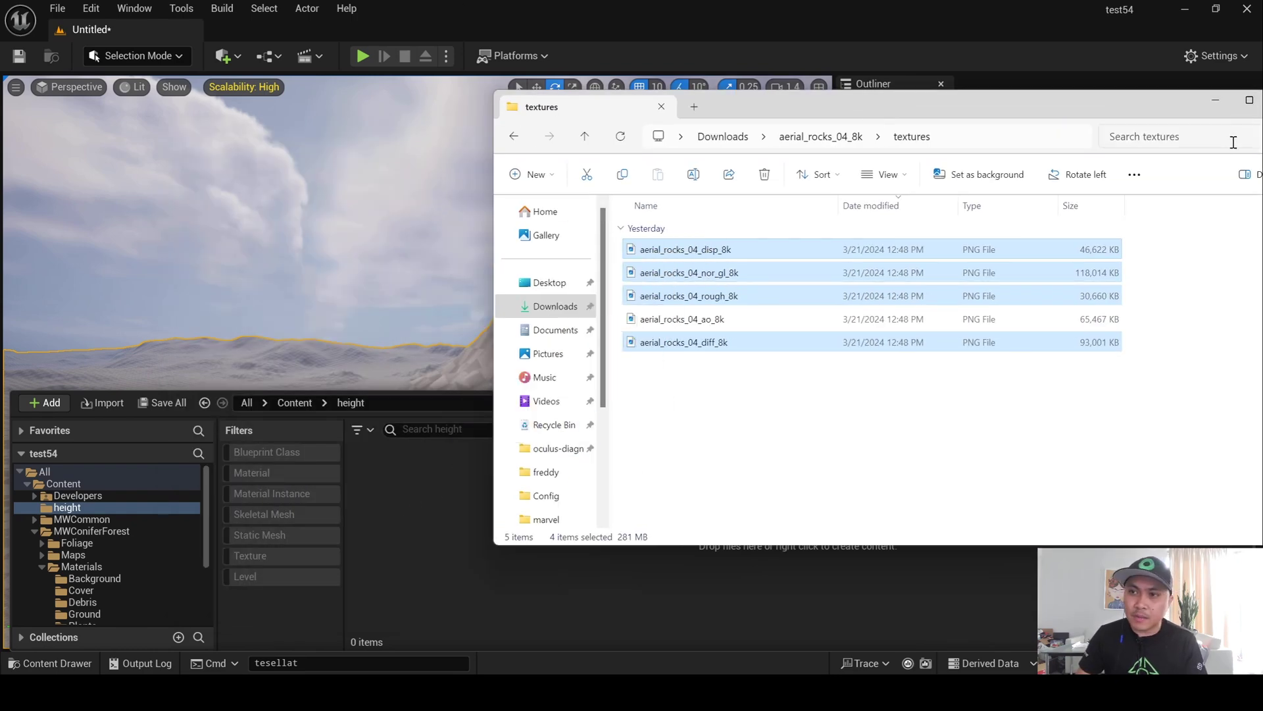
pyautogui.click(1216, 100)
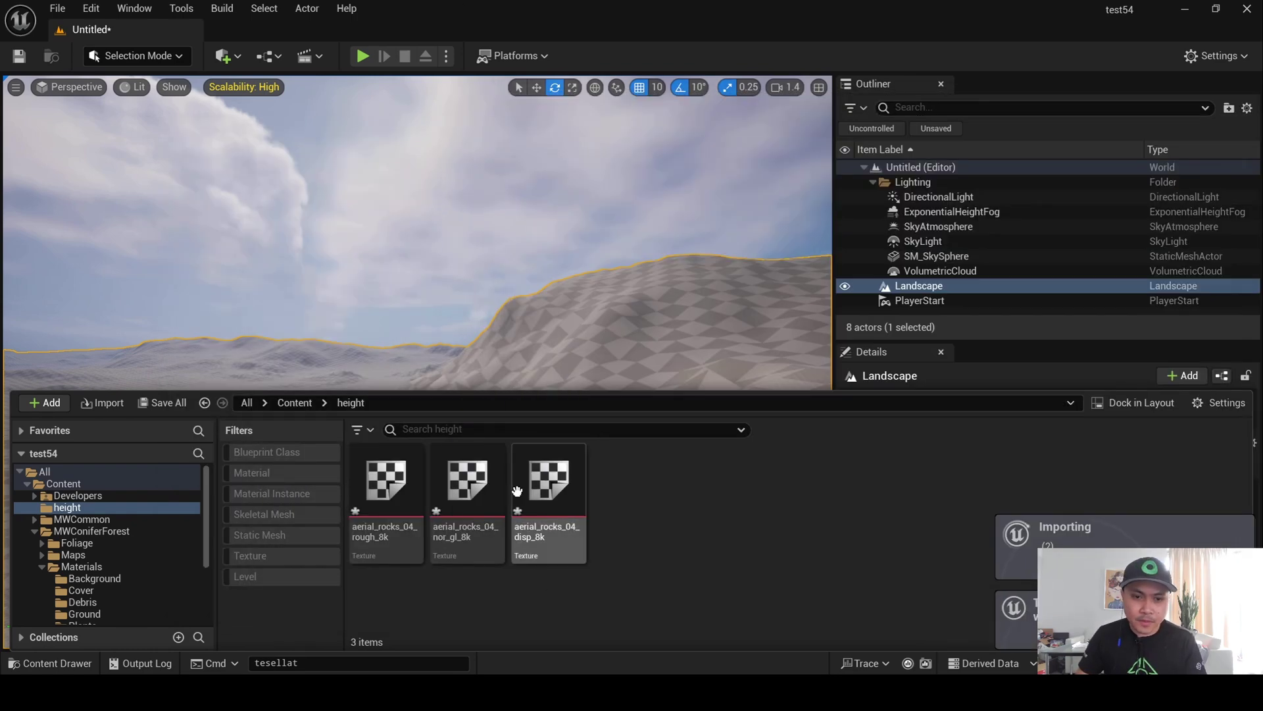
pyautogui.click(614, 600)
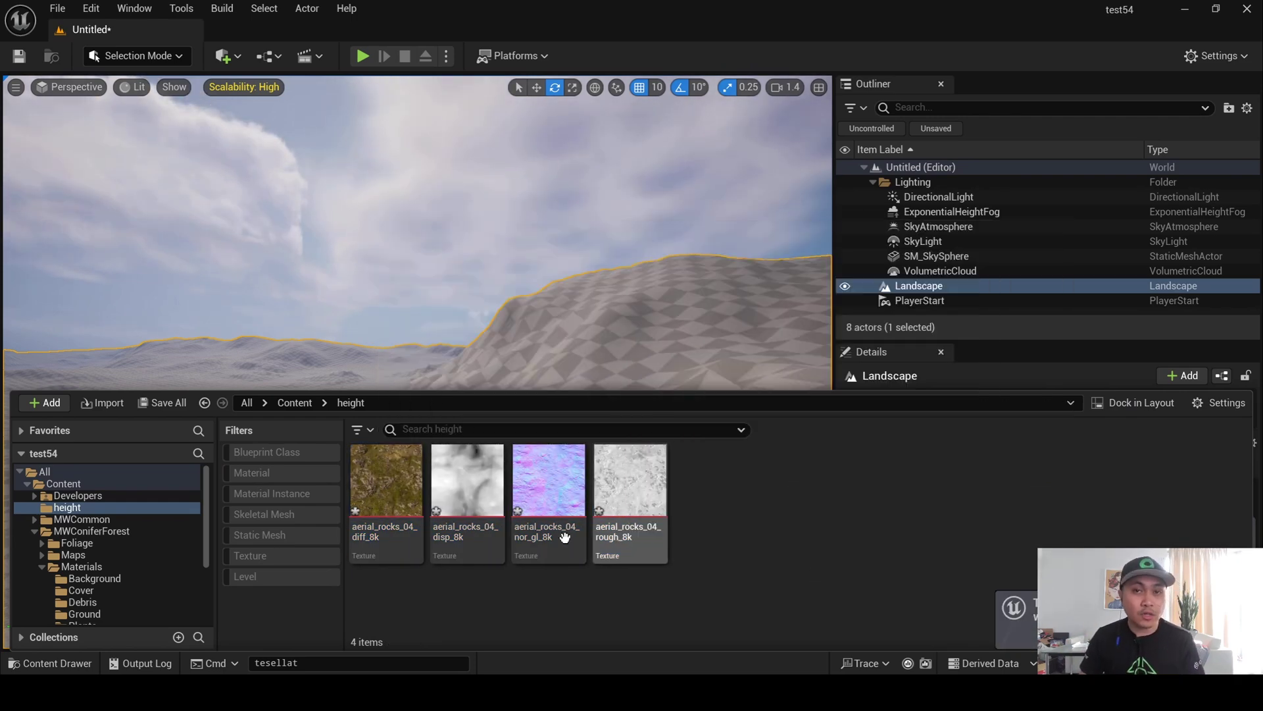
# Create a material from the aerial_rocks_04_diff_8k texture, accept its suggested name, and open it for editing.
pyautogui.rightClick(368, 503)
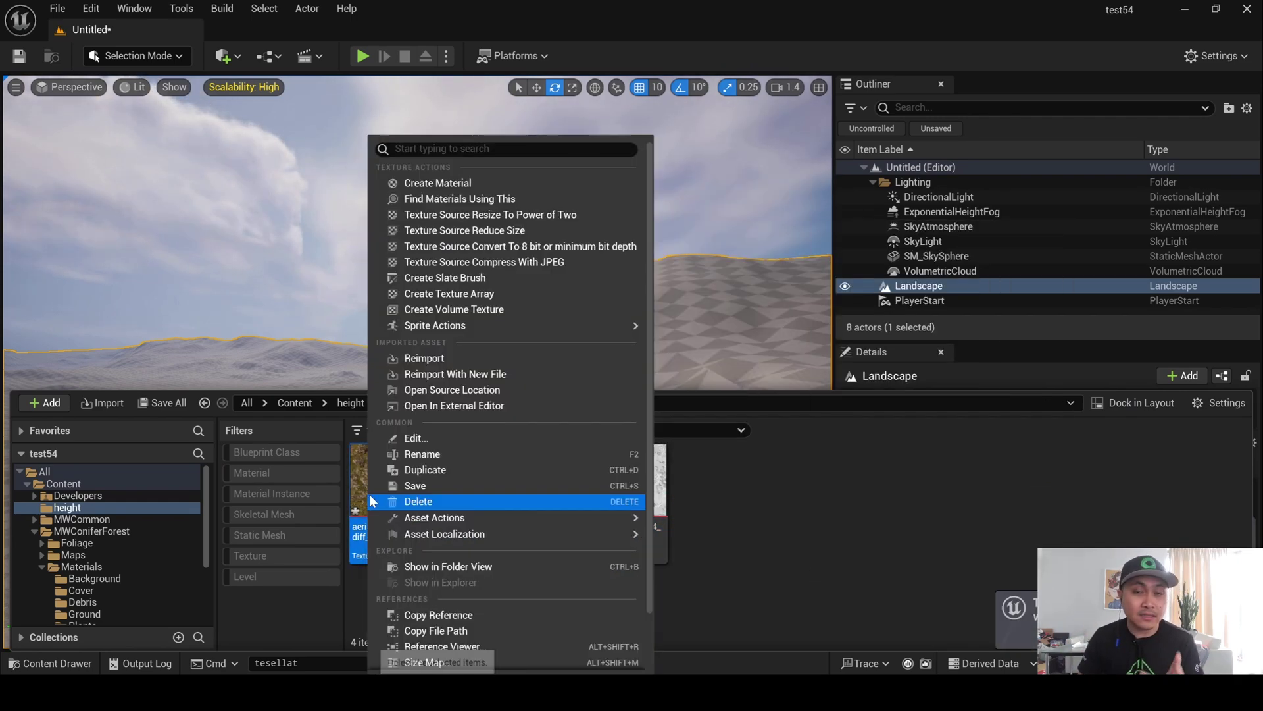
pyautogui.click(465, 186)
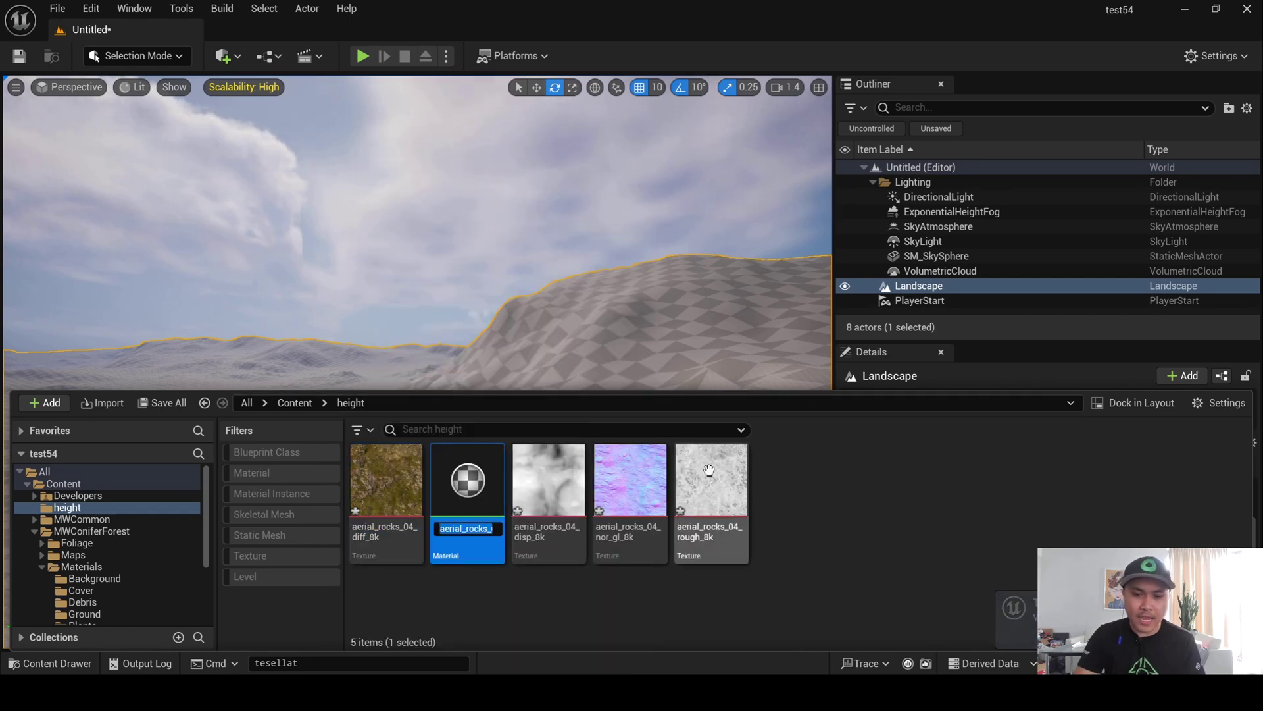
pyautogui.press('Return')
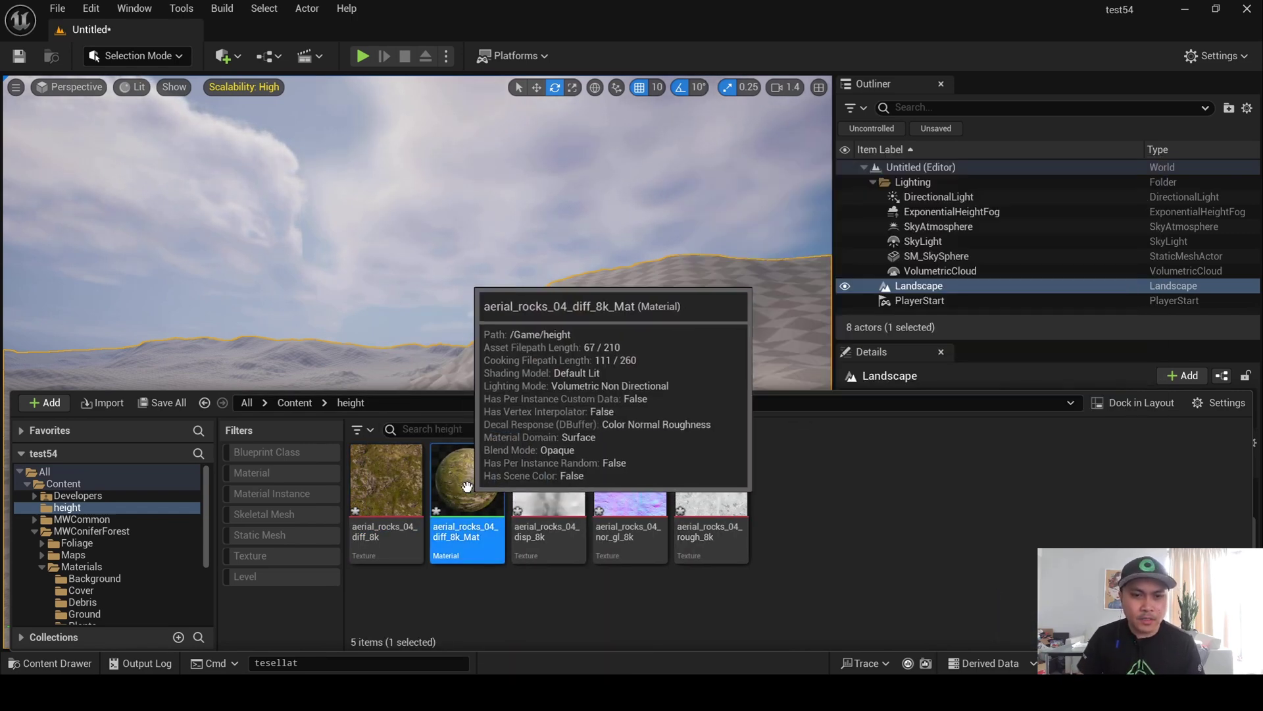
pyautogui.doubleClick(452, 495)
pyautogui.moveTo(783, 296); pyautogui.dragTo(832, 288, button='right')
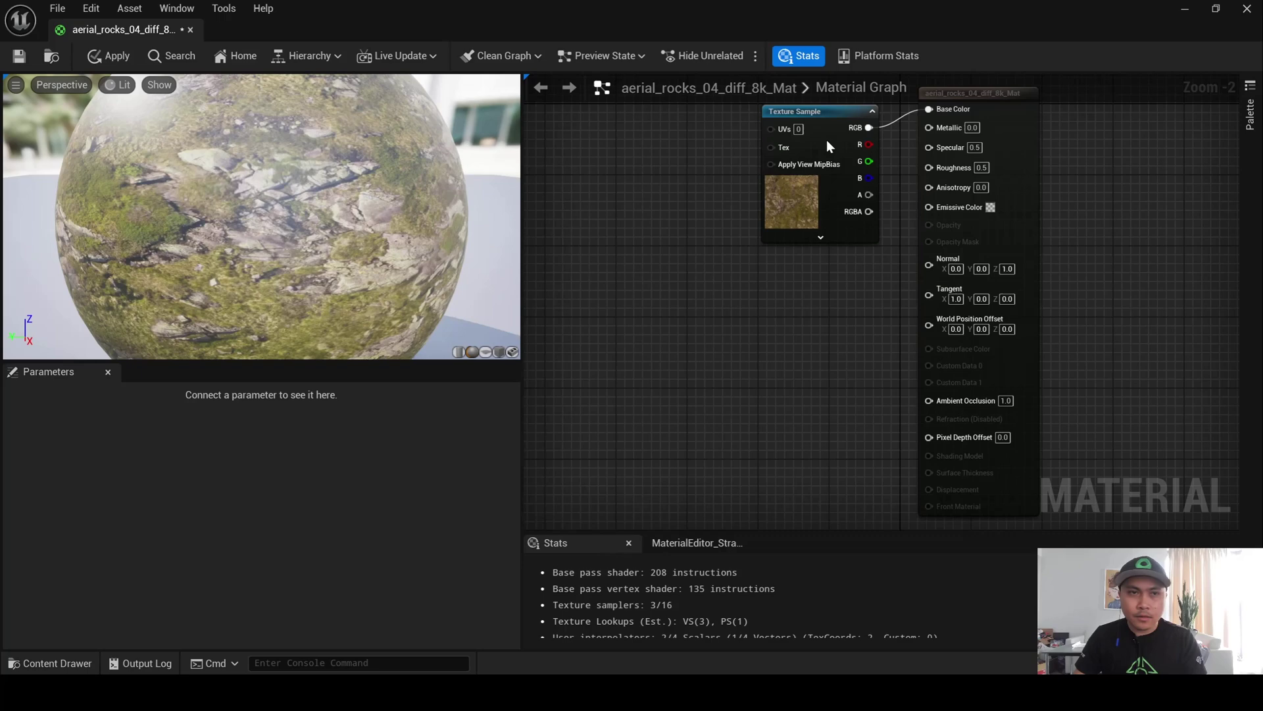
# Load an editor layout that shows the material's details and maximize the material editor window.
pyautogui.click(176, 7)
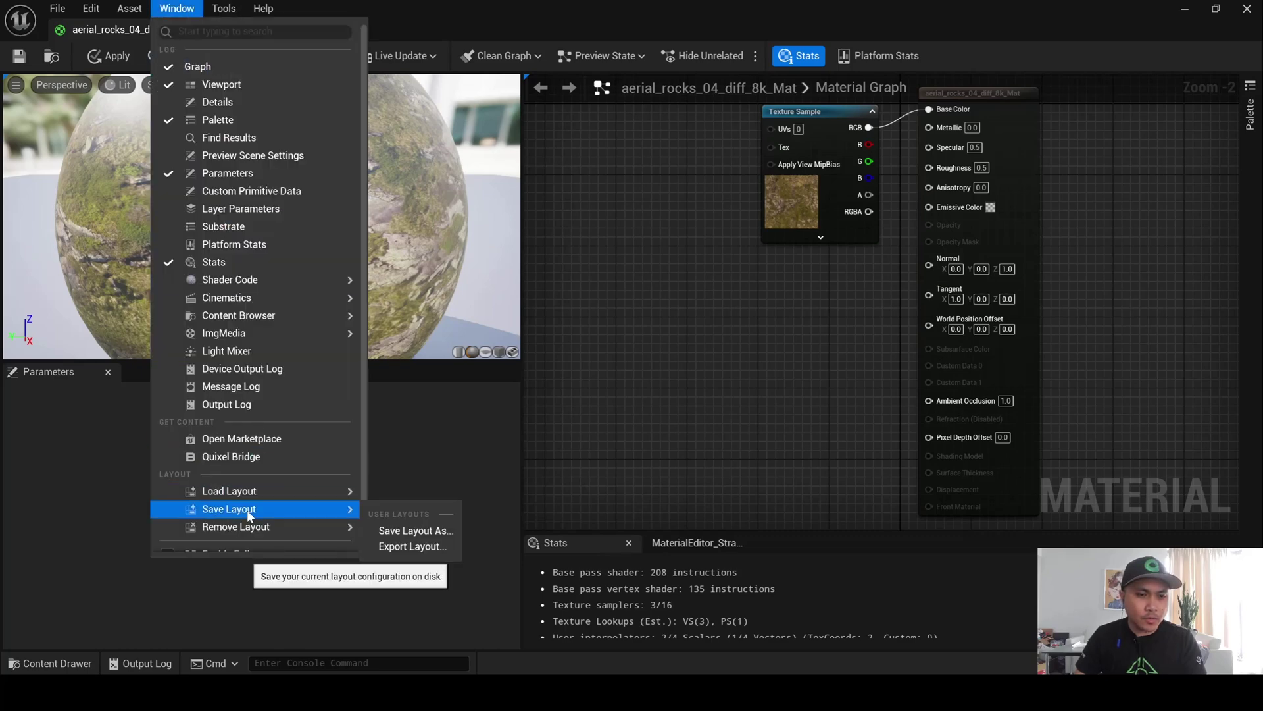
pyautogui.moveTo(261, 491)
pyautogui.click(450, 516)
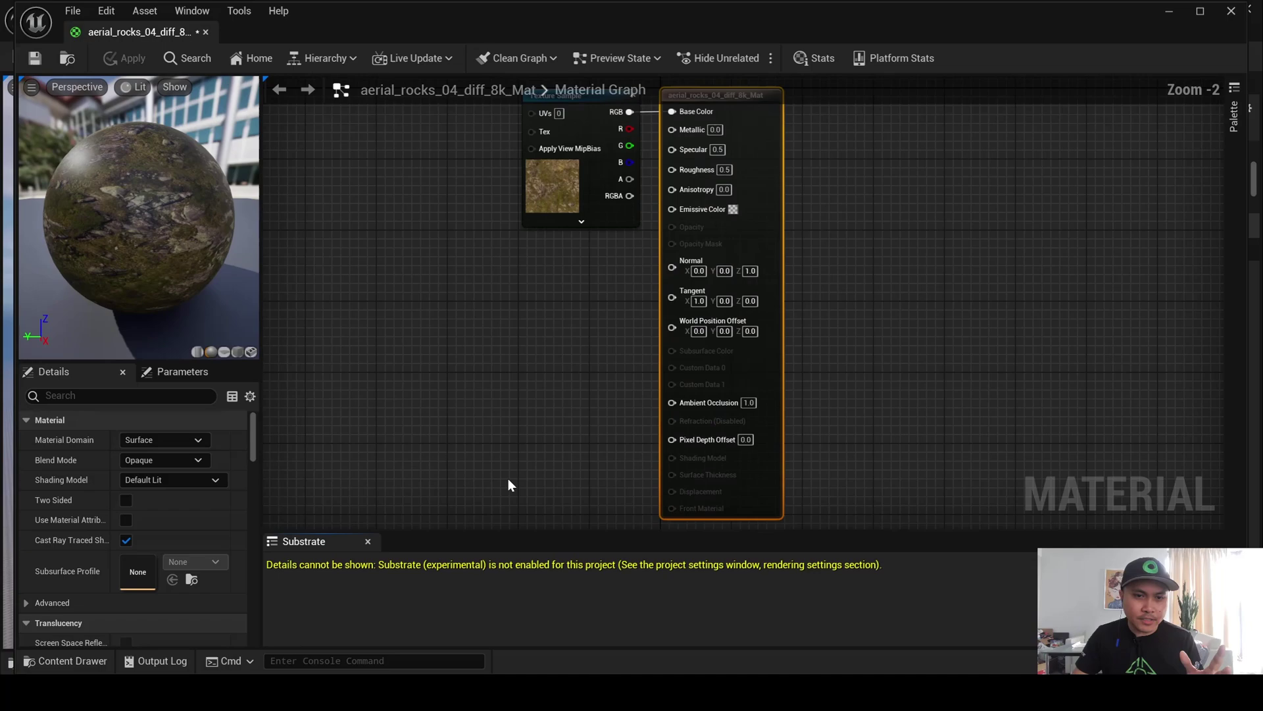
pyautogui.click(1200, 10)
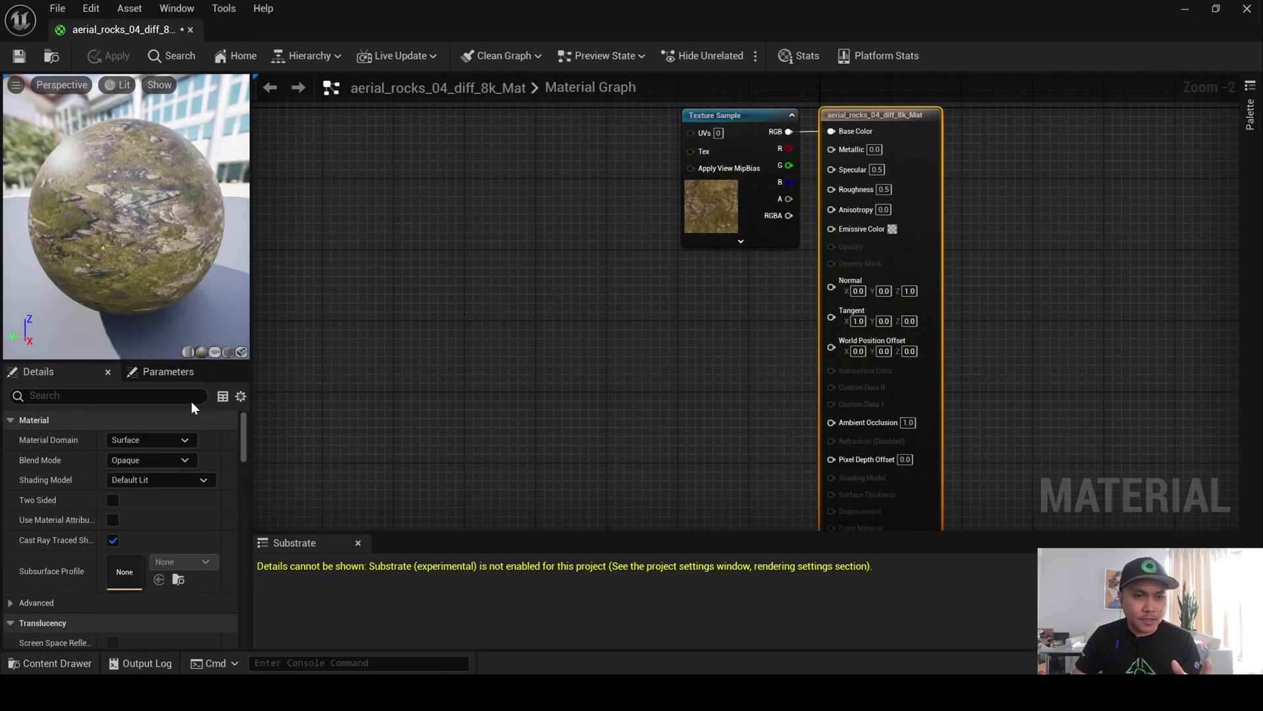
# Turn on Enable Tessellation and Used with Nanite for the material, applying the changes.
pyautogui.click(167, 394)
pyautogui.write('nanite')
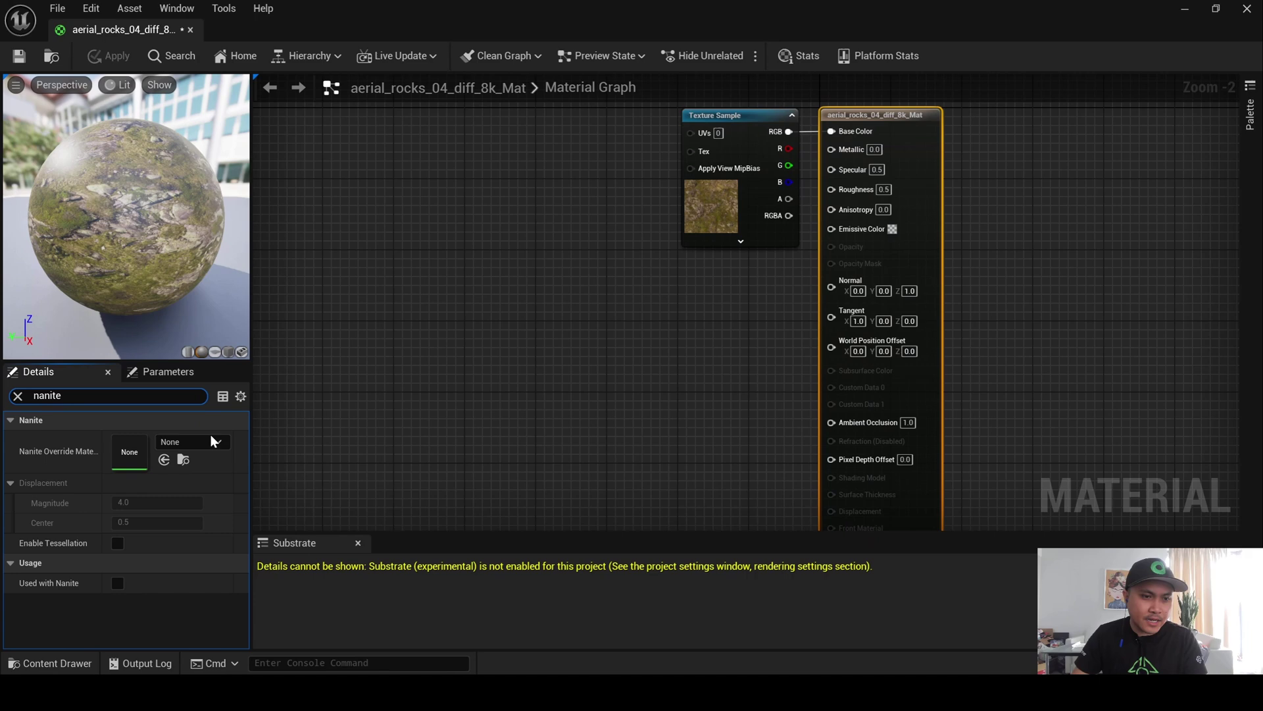
pyautogui.click(117, 543)
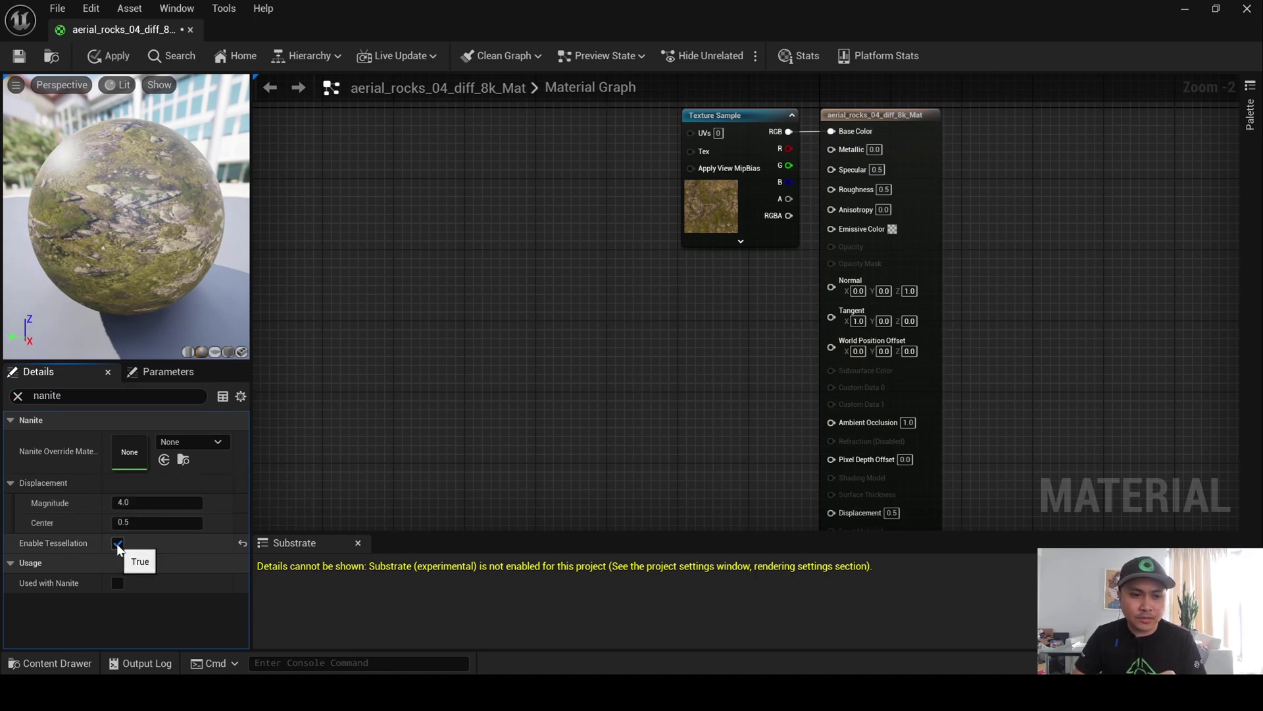
pyautogui.click(112, 60)
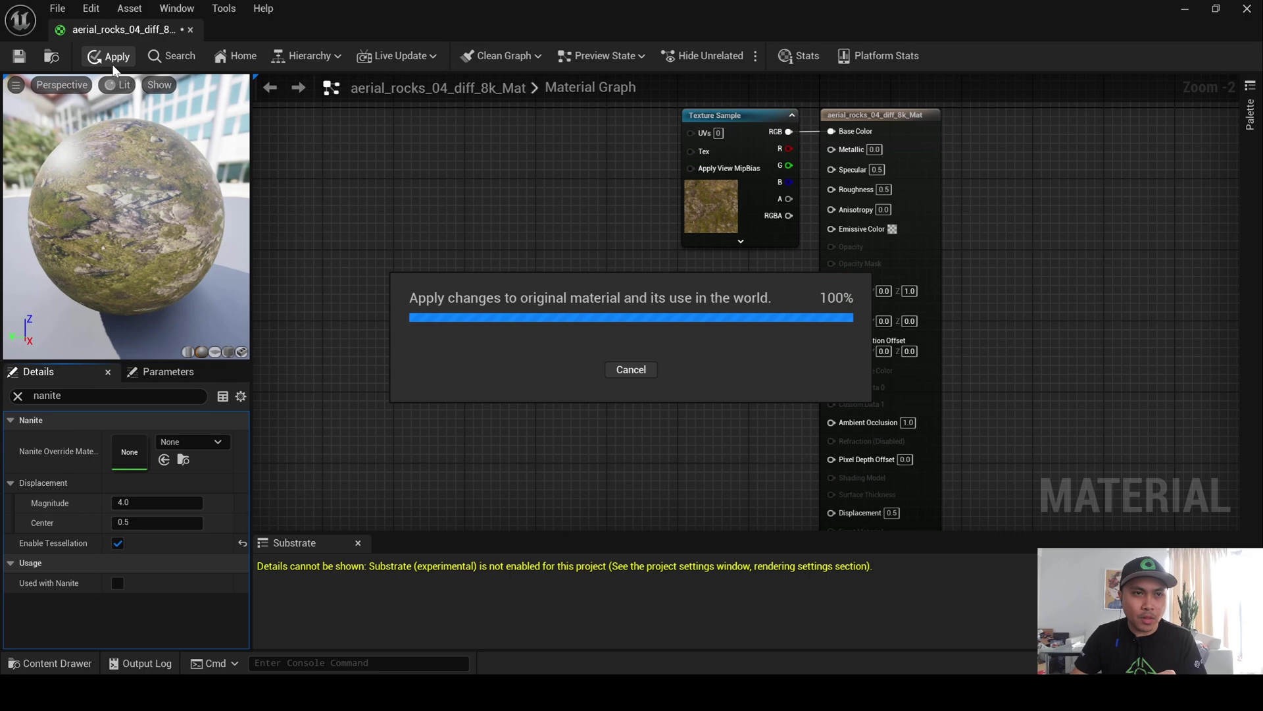
pyautogui.click(118, 583)
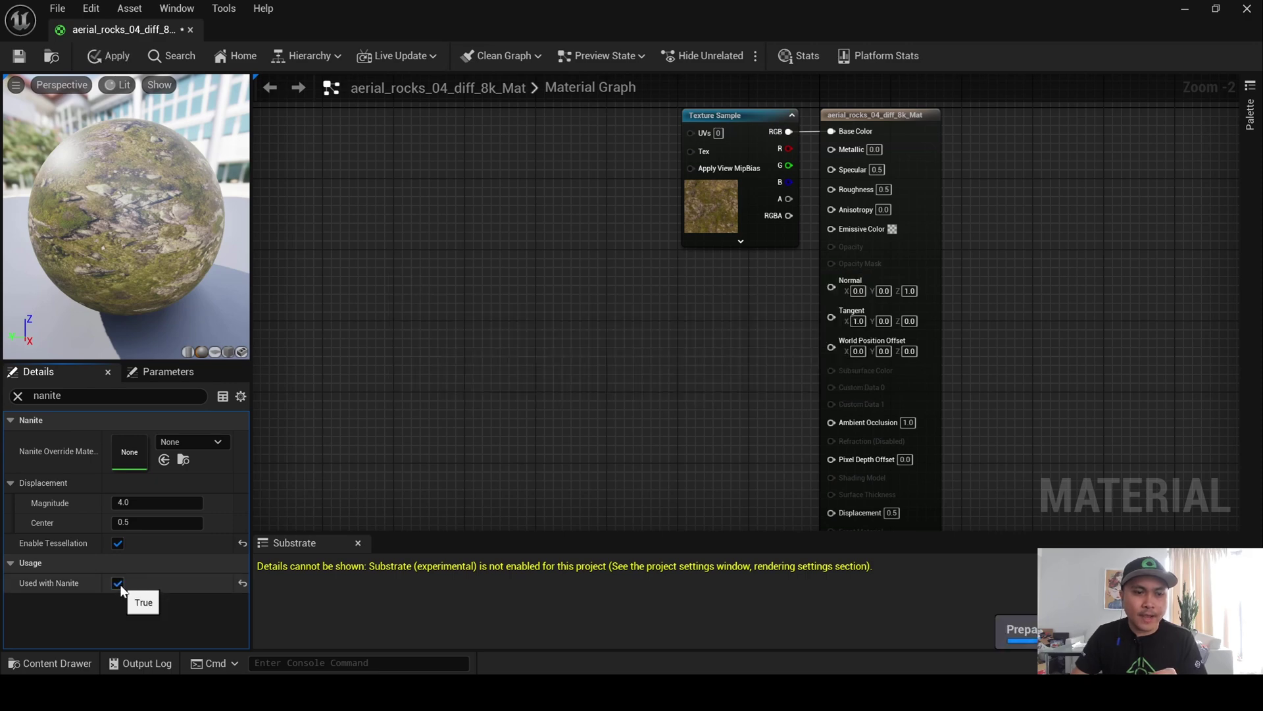
pyautogui.click(115, 59)
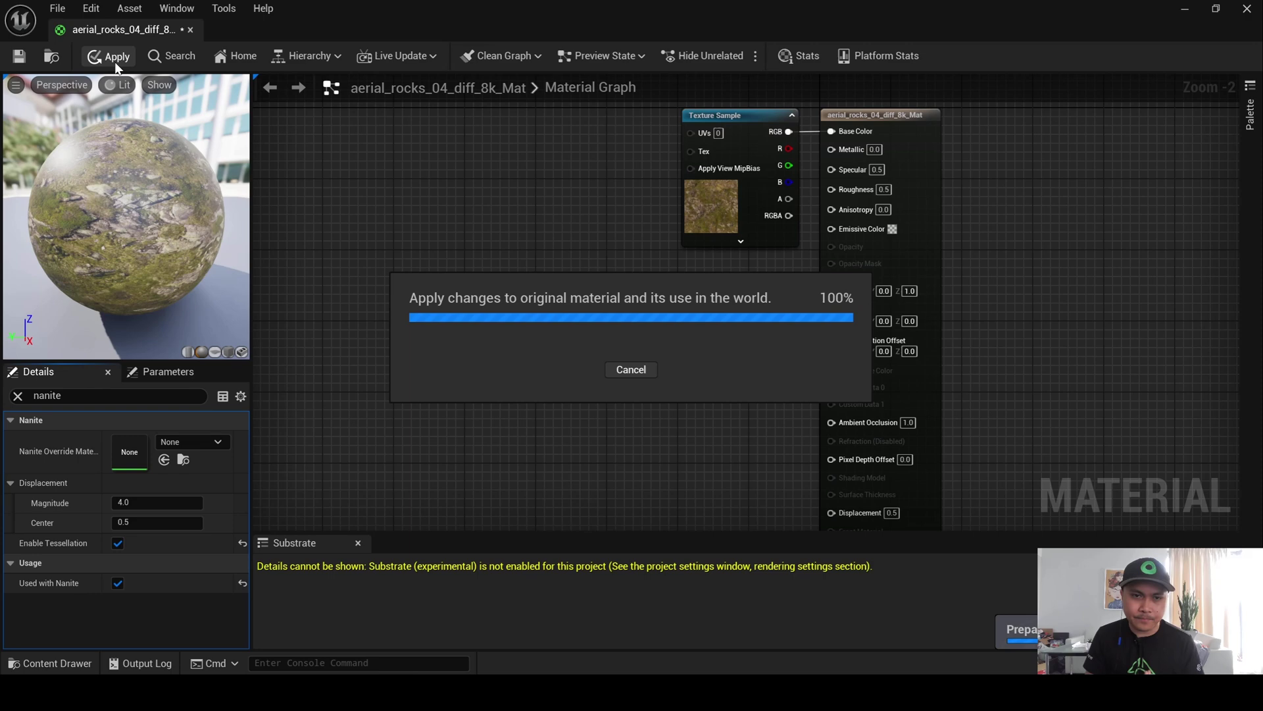
# Add the aerial_rocks_04 disp, nor_gl and rough 8k textures to the material graph as texture samples.
pyautogui.scroll(2, 856, 421)
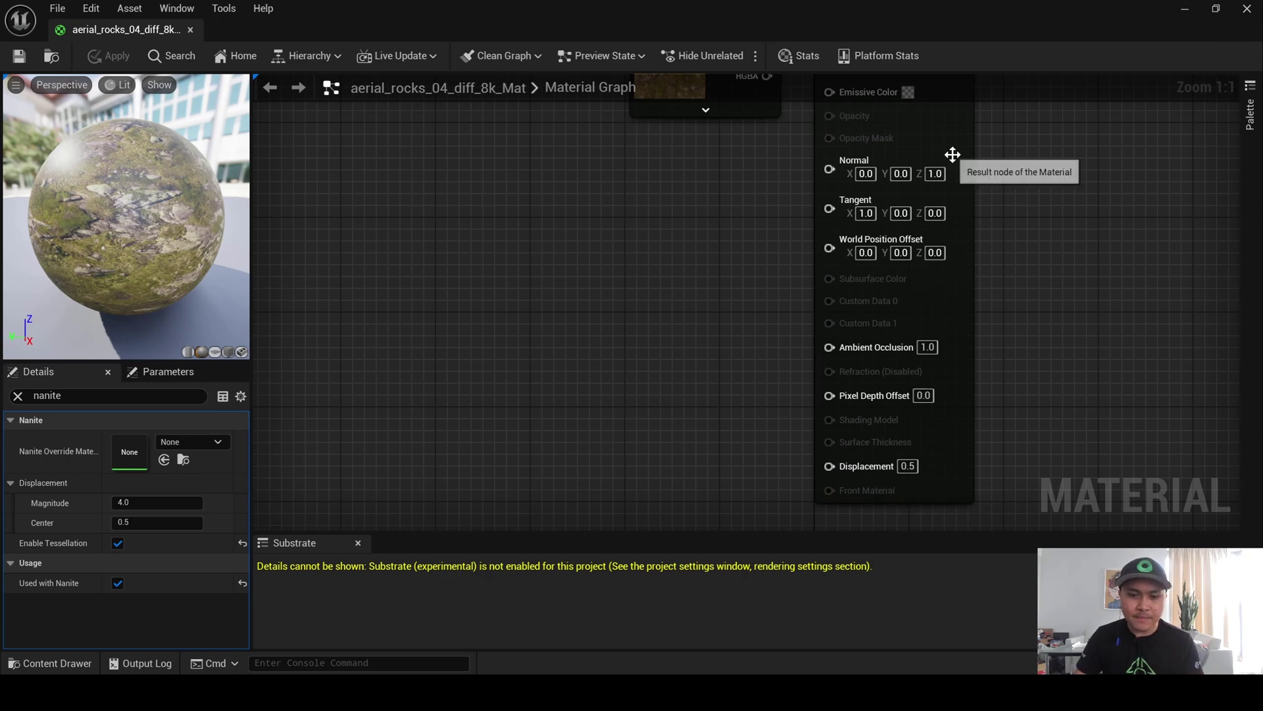
pyautogui.hotkey('ctrl', 'space')
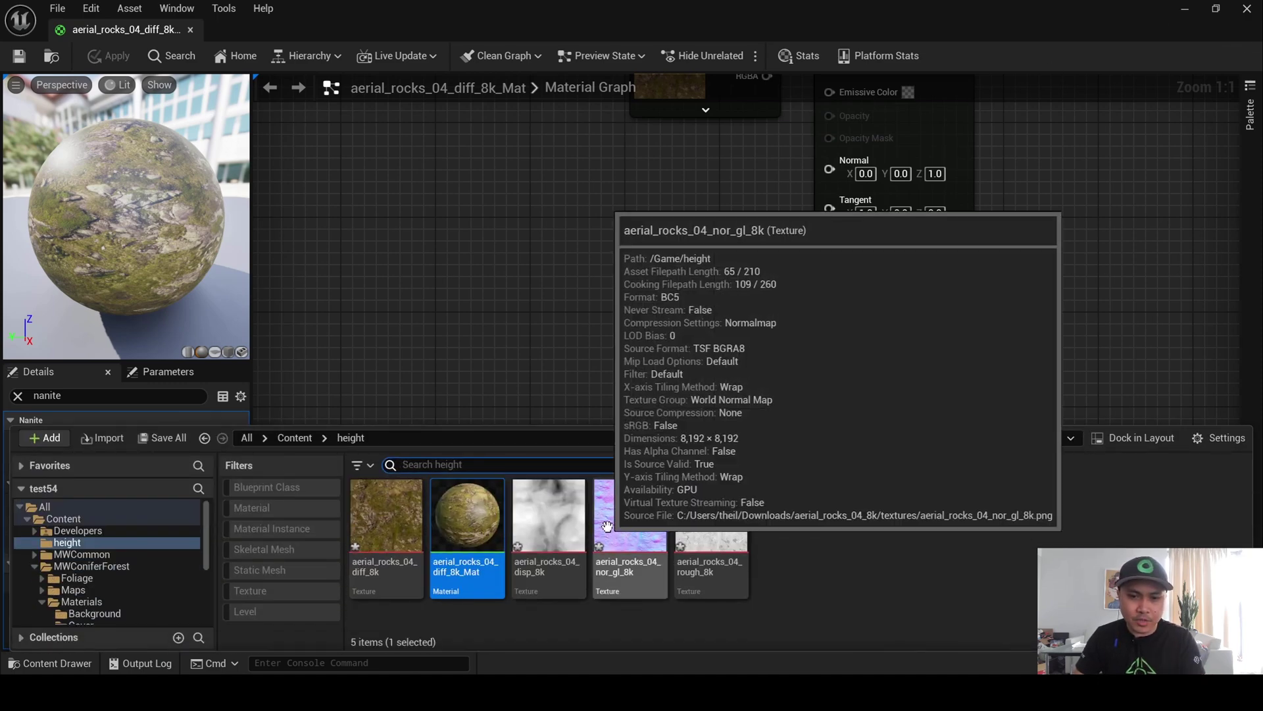
pyautogui.moveTo(548, 517); pyautogui.dragTo(617, 337)
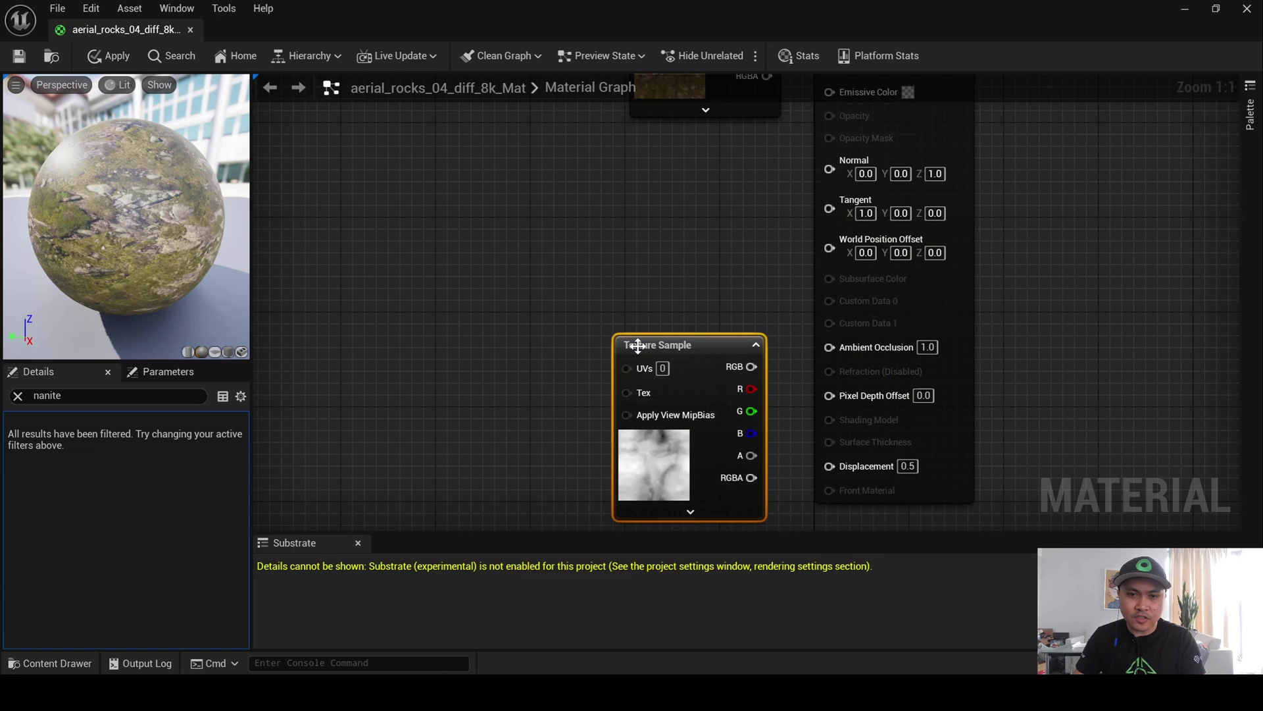
pyautogui.hotkey('ctrl', 'space')
pyautogui.moveTo(630, 516); pyautogui.dragTo(652, 264)
pyautogui.hotkey('ctrl', 'space')
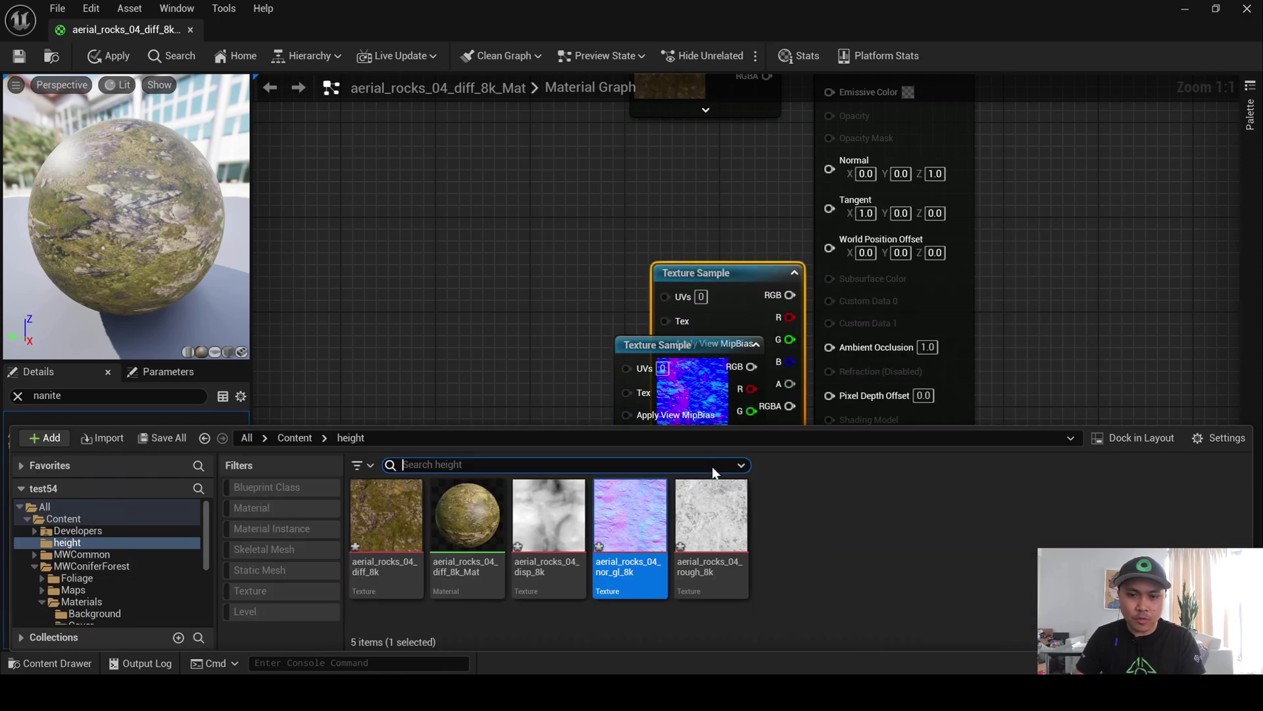
pyautogui.moveTo(711, 516); pyautogui.dragTo(697, 263)
pyautogui.scroll(-4, 714, 192)
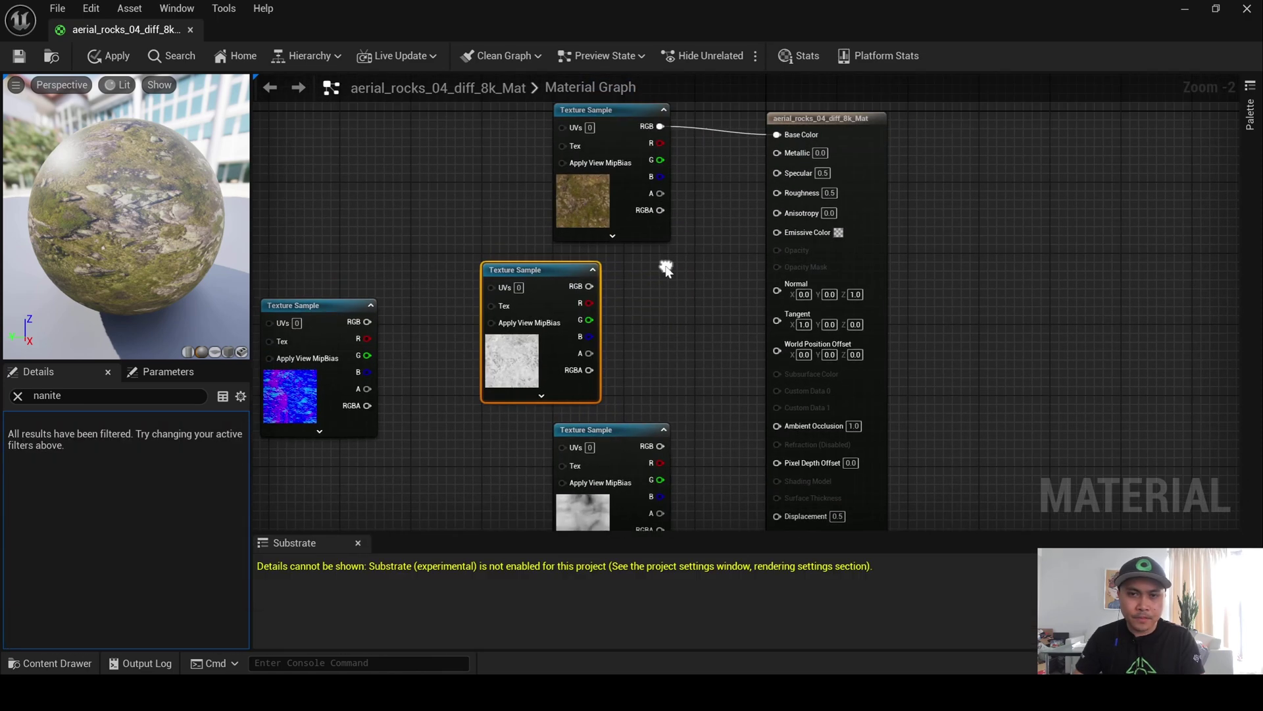
# Arrange the diffuse, roughness and normal texture samples in a column beside the material result node.
pyautogui.moveTo(669, 266); pyautogui.dragTo(675, 284, button='right')
pyautogui.moveTo(625, 181); pyautogui.dragTo(595, 134)
pyautogui.moveTo(579, 287); pyautogui.dragTo(591, 240)
pyautogui.moveTo(471, 316); pyautogui.dragTo(642, 328)
pyautogui.scroll(2, 661, 227)
pyautogui.click(590, 288)
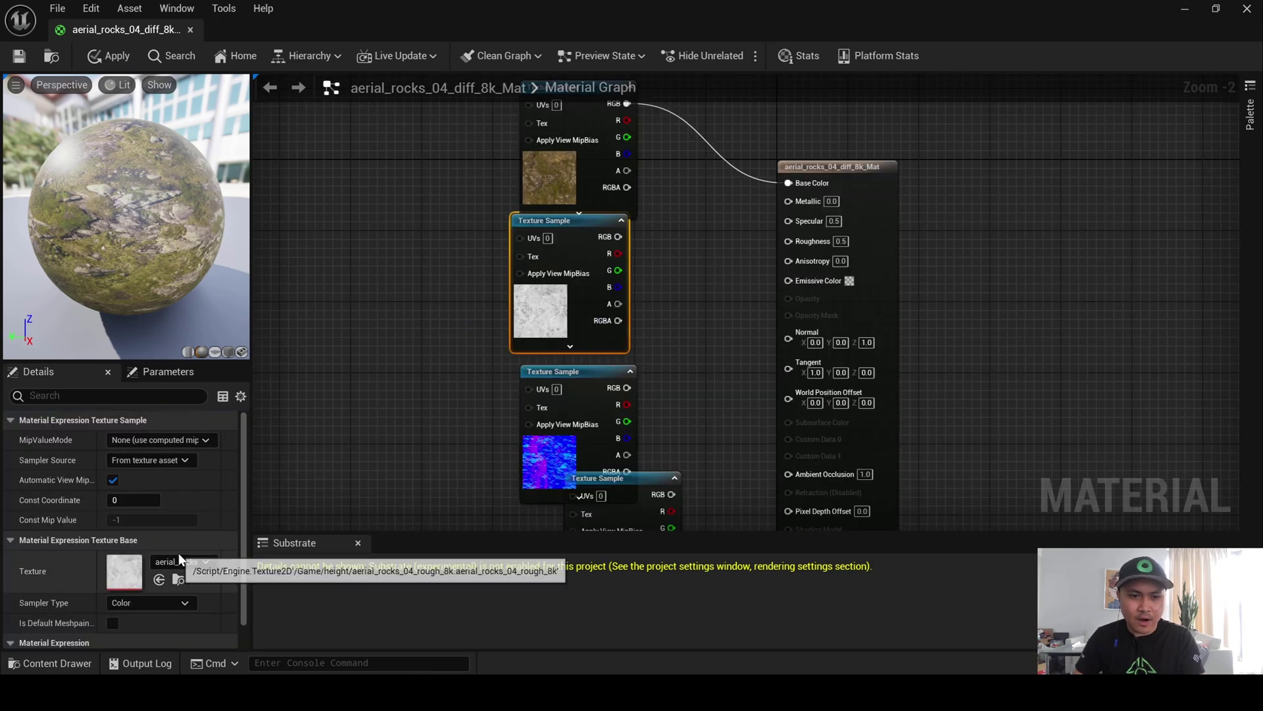
# Connect the rough, nor_gl and disp textures' RGB outputs to Roughness, Normal and Displacement respectively, spacing the samples apart.
pyautogui.moveTo(618, 237); pyautogui.dragTo(828, 243)
pyautogui.moveTo(566, 329); pyautogui.dragTo(539, 320)
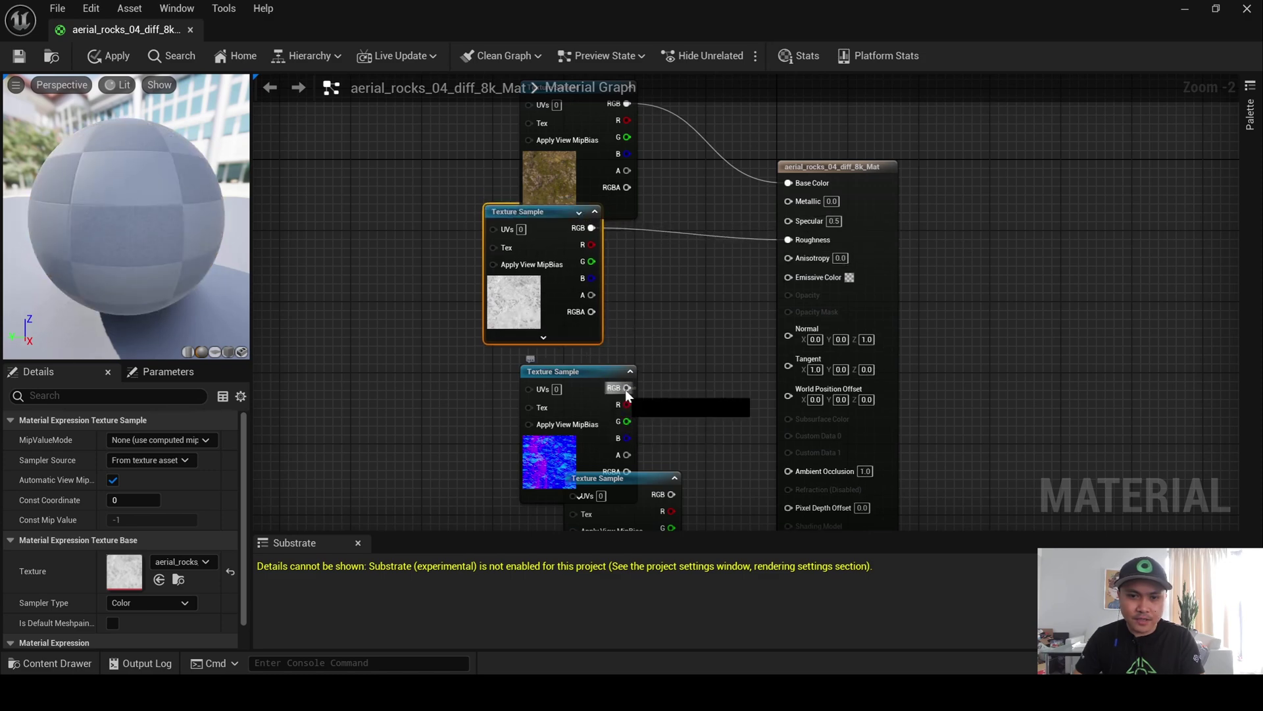
pyautogui.moveTo(627, 388); pyautogui.dragTo(818, 333)
pyautogui.moveTo(718, 426); pyautogui.dragTo(711, 293, button='right')
pyautogui.moveTo(667, 366); pyautogui.dragTo(815, 421)
pyautogui.moveTo(815, 421); pyautogui.dragTo(872, 464, button='right')
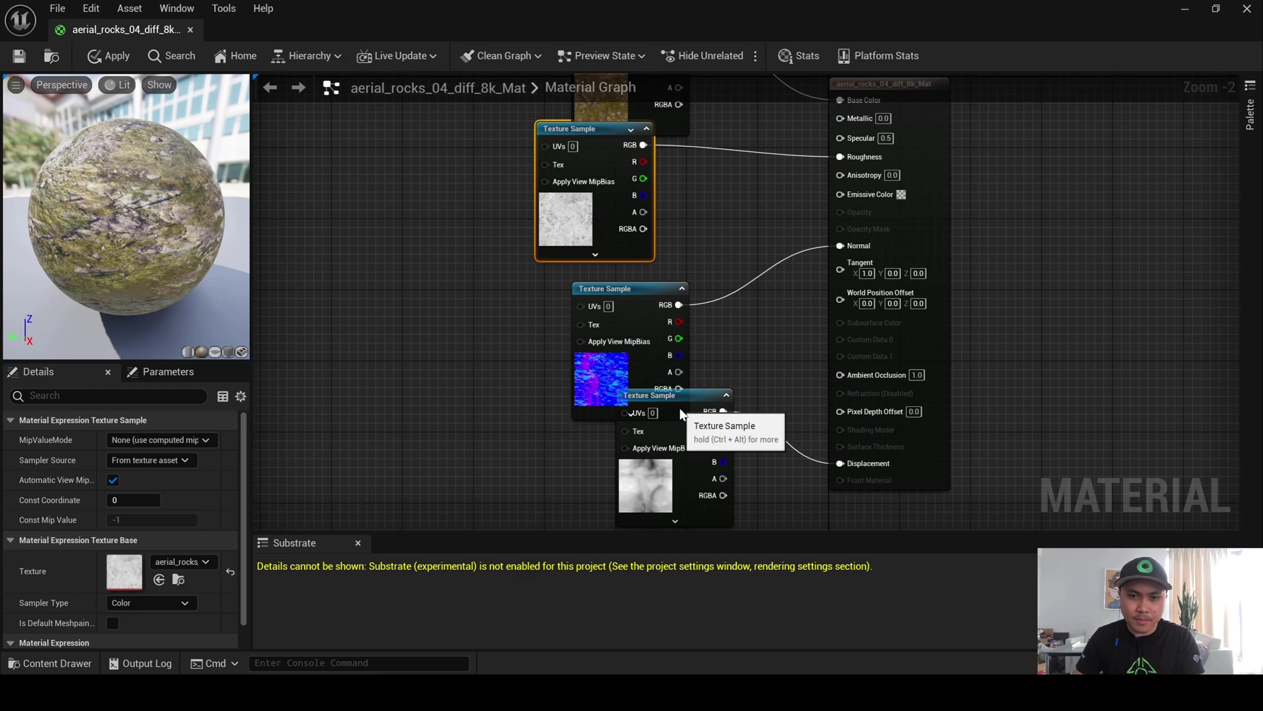
pyautogui.click(676, 386)
pyautogui.moveTo(676, 396); pyautogui.dragTo(604, 423)
pyautogui.moveTo(605, 424); pyautogui.dragTo(575, 308, button='right')
pyautogui.scroll(-2, 575, 308)
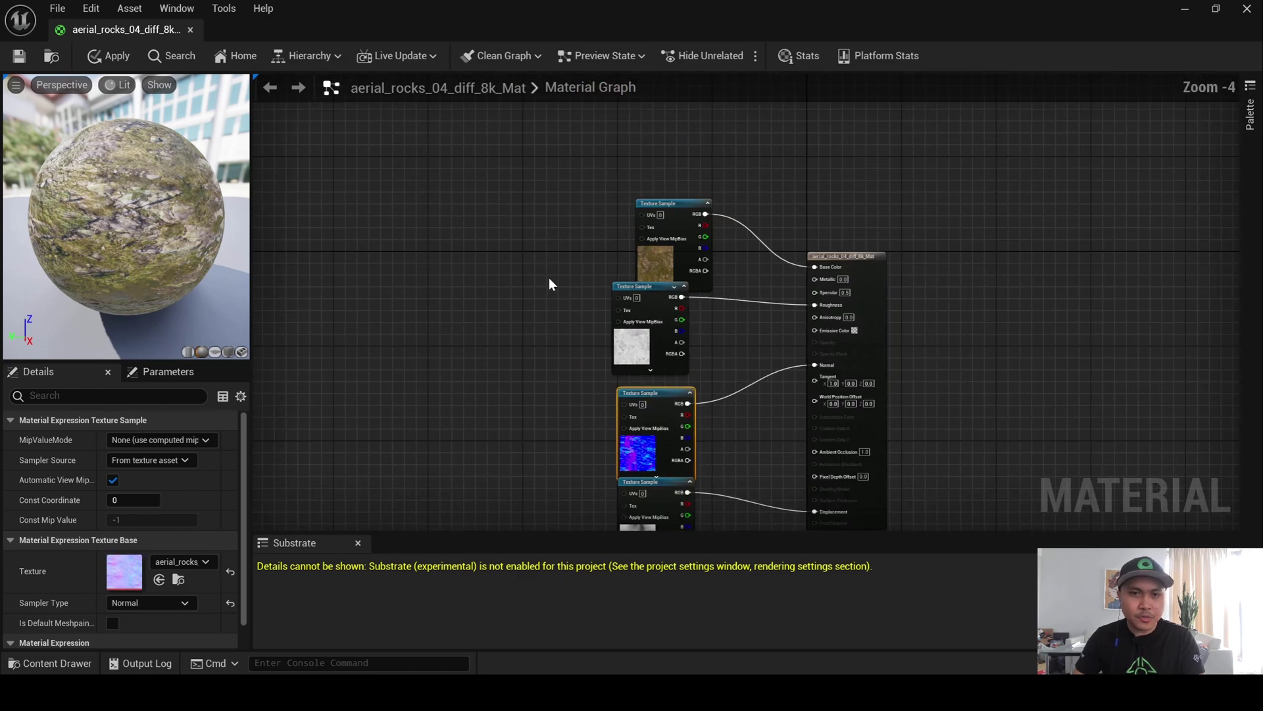
# Add a TextureCoordinate node and connect it to the diffuse texture sample's UVs.
pyautogui.rightClick(535, 284)
pyautogui.write('texcoord')
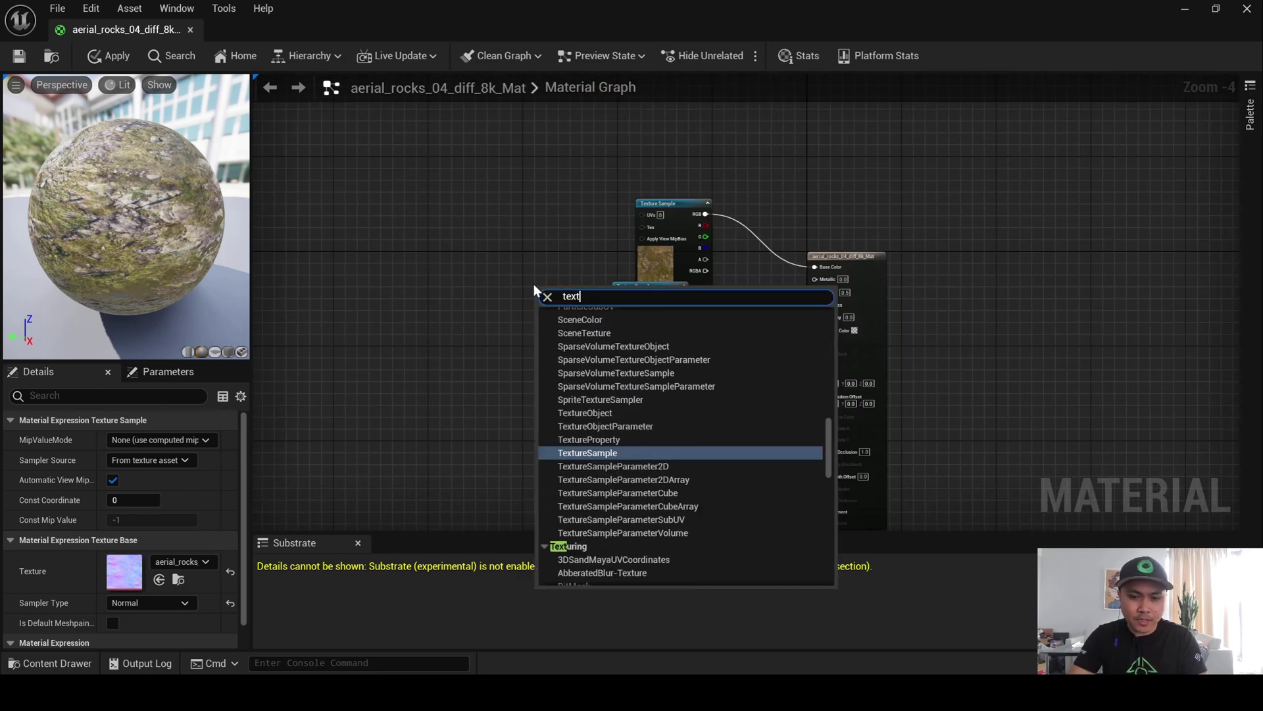
pyautogui.press('Up')
pyautogui.press('Up')
pyautogui.press('Up')
pyautogui.press('Return')
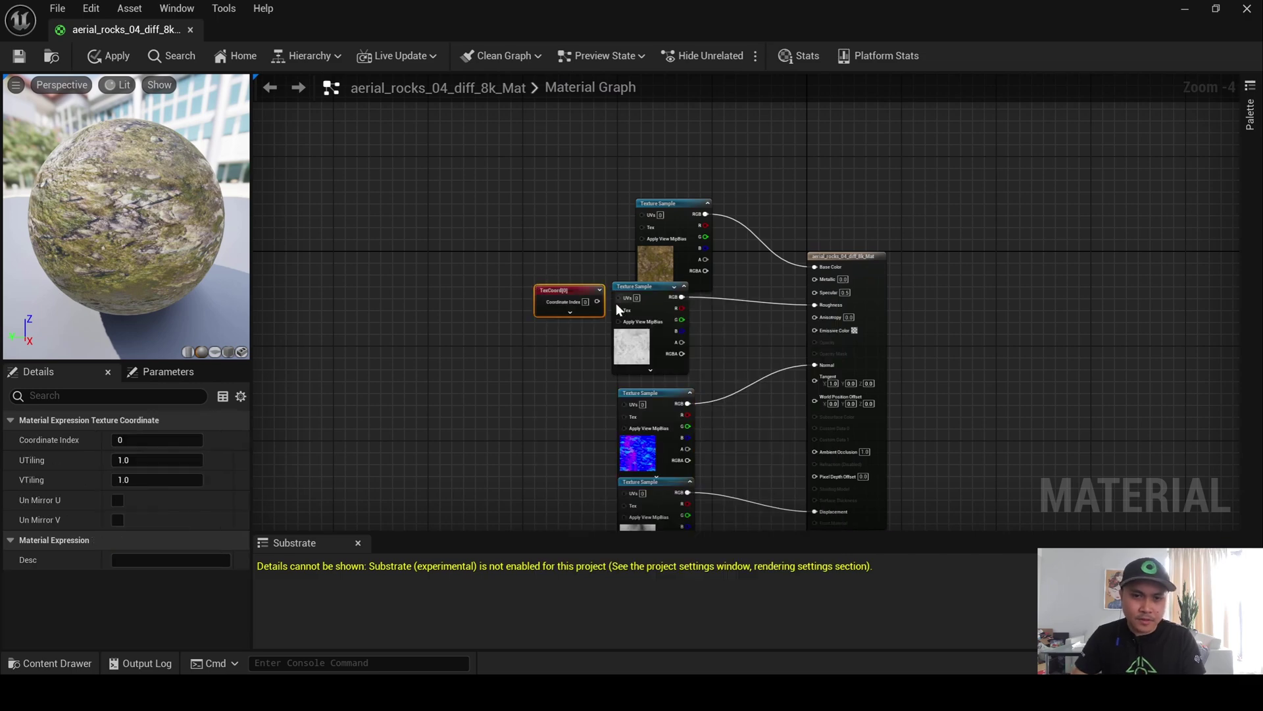
pyautogui.moveTo(569, 288); pyautogui.dragTo(643, 215)
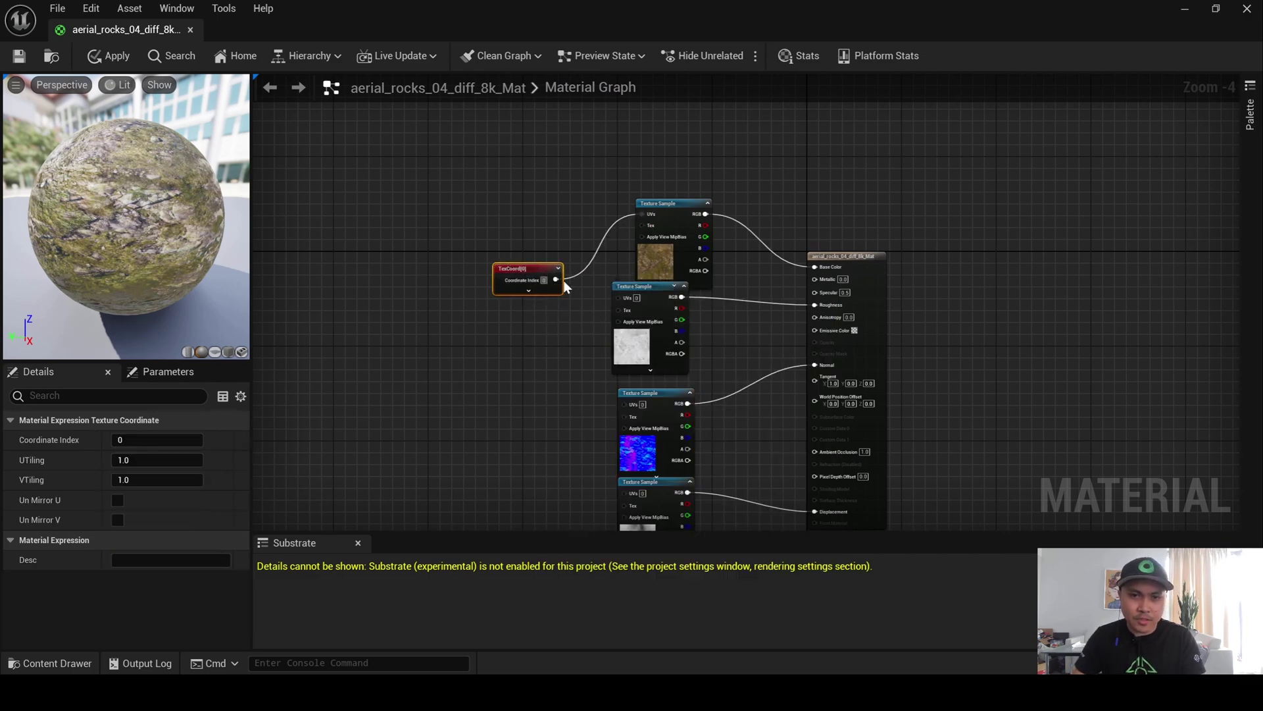
# Connect the TexCoord node to the UVs of the roughness, normal and displacement samples and apply the material changes.
pyautogui.moveTo(557, 280); pyautogui.dragTo(618, 297)
pyautogui.moveTo(610, 334); pyautogui.dragTo(590, 283, button='right')
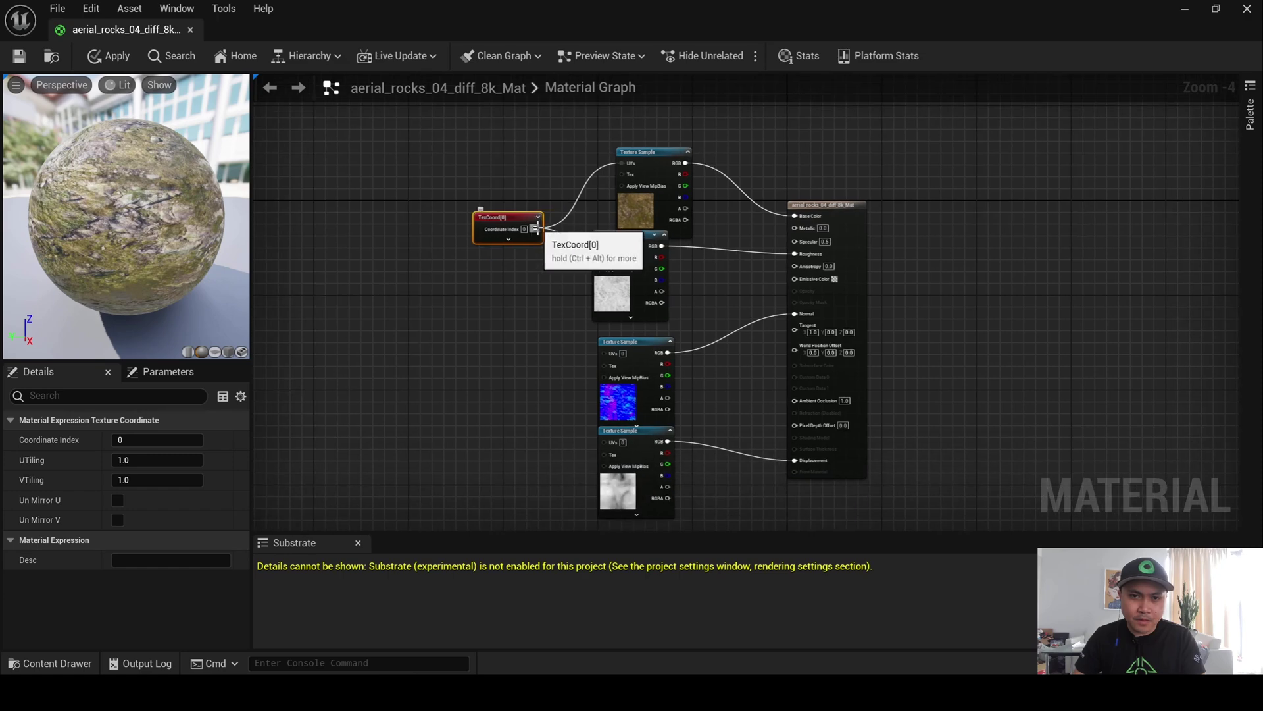
pyautogui.moveTo(536, 228); pyautogui.dragTo(604, 353)
pyautogui.moveTo(575, 355); pyautogui.dragTo(559, 306, button='right')
pyautogui.moveTo(521, 179); pyautogui.dragTo(588, 388)
pyautogui.click(109, 56)
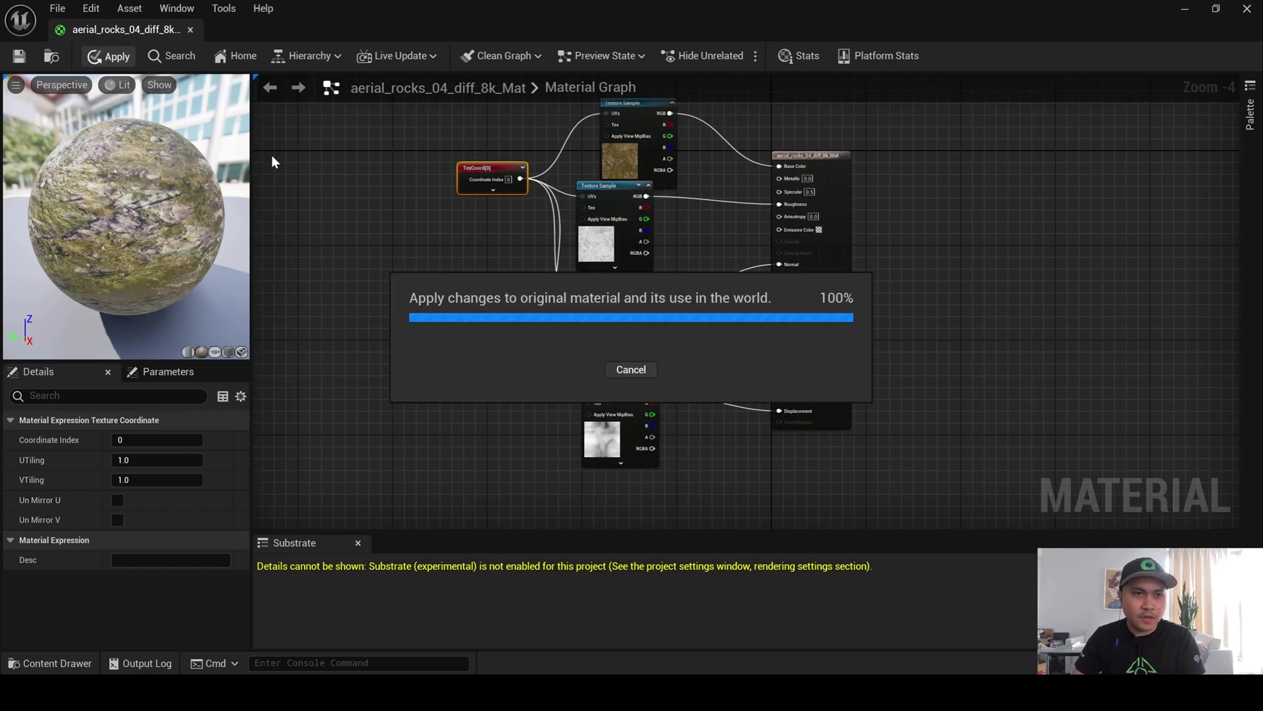
# Set the texture coordinate's UTiling and VTiling to 0.3 and apply the material changes.
pyautogui.click(166, 479)
pyautogui.write('0.3')
pyautogui.press('Return')
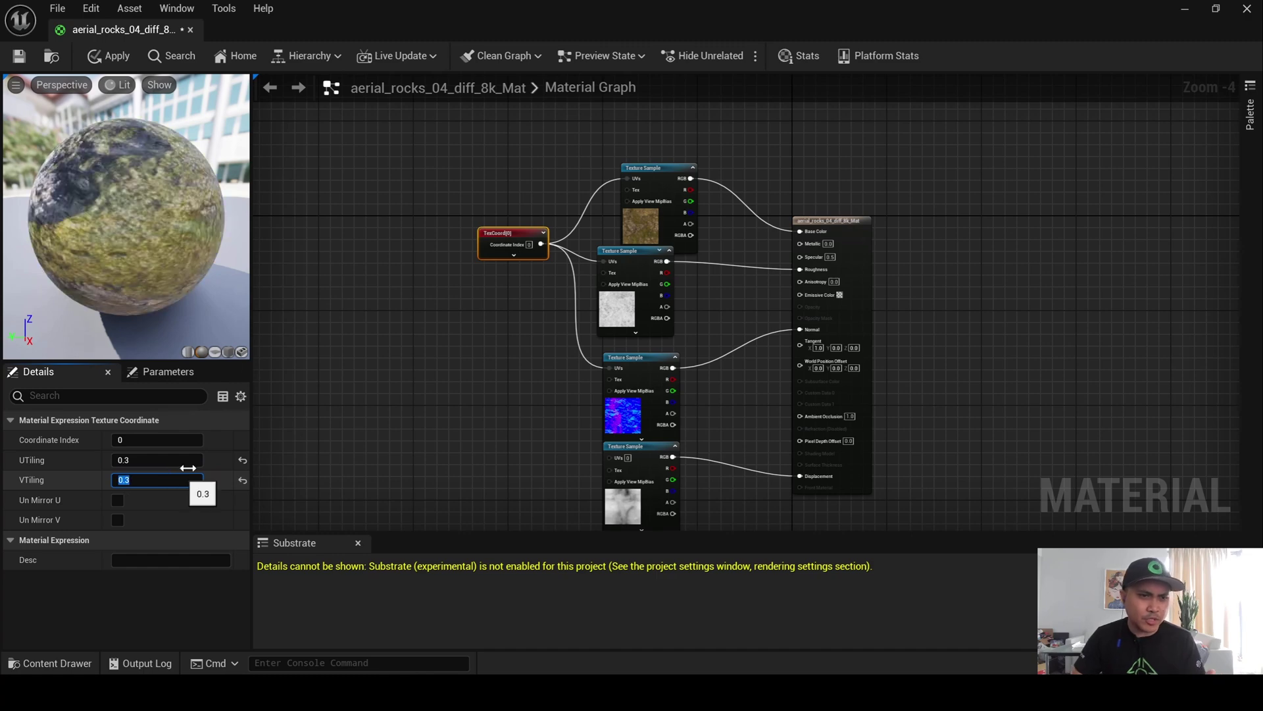
pyautogui.click(110, 63)
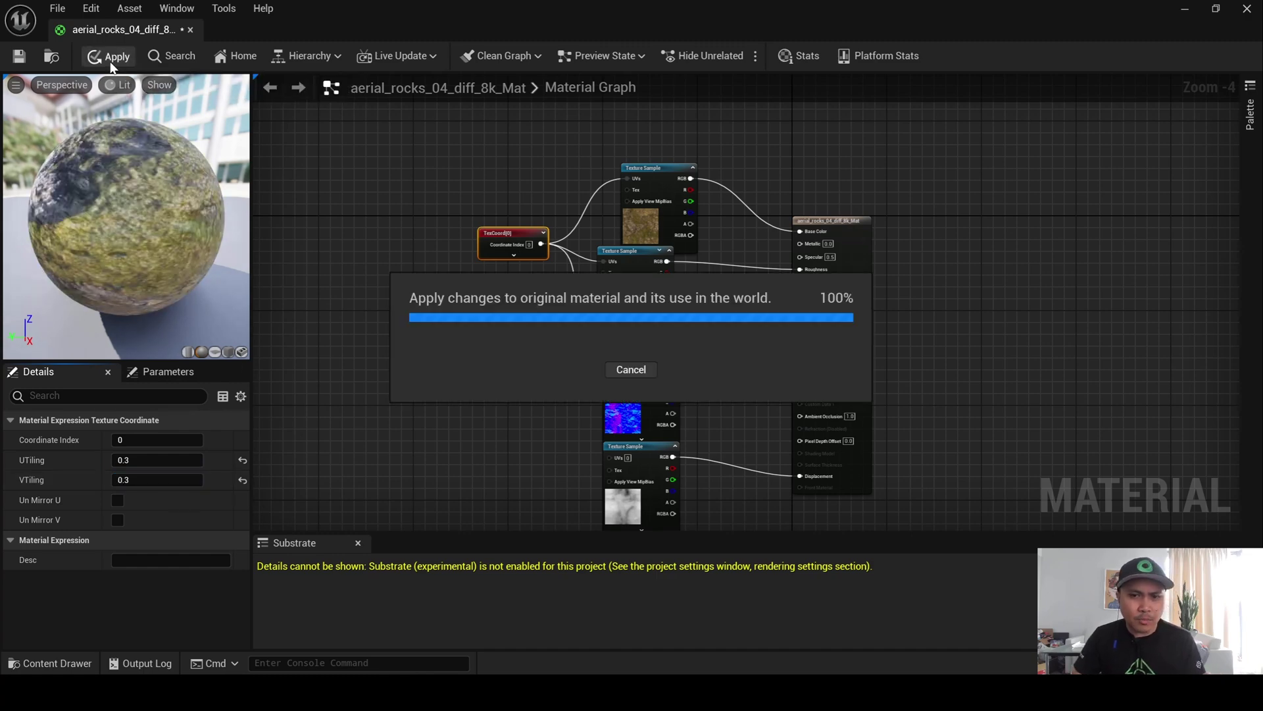
# Set the material's Nanite displacement magnitude to 0.4, apply the change, and return to the level editor.
pyautogui.click(850, 228)
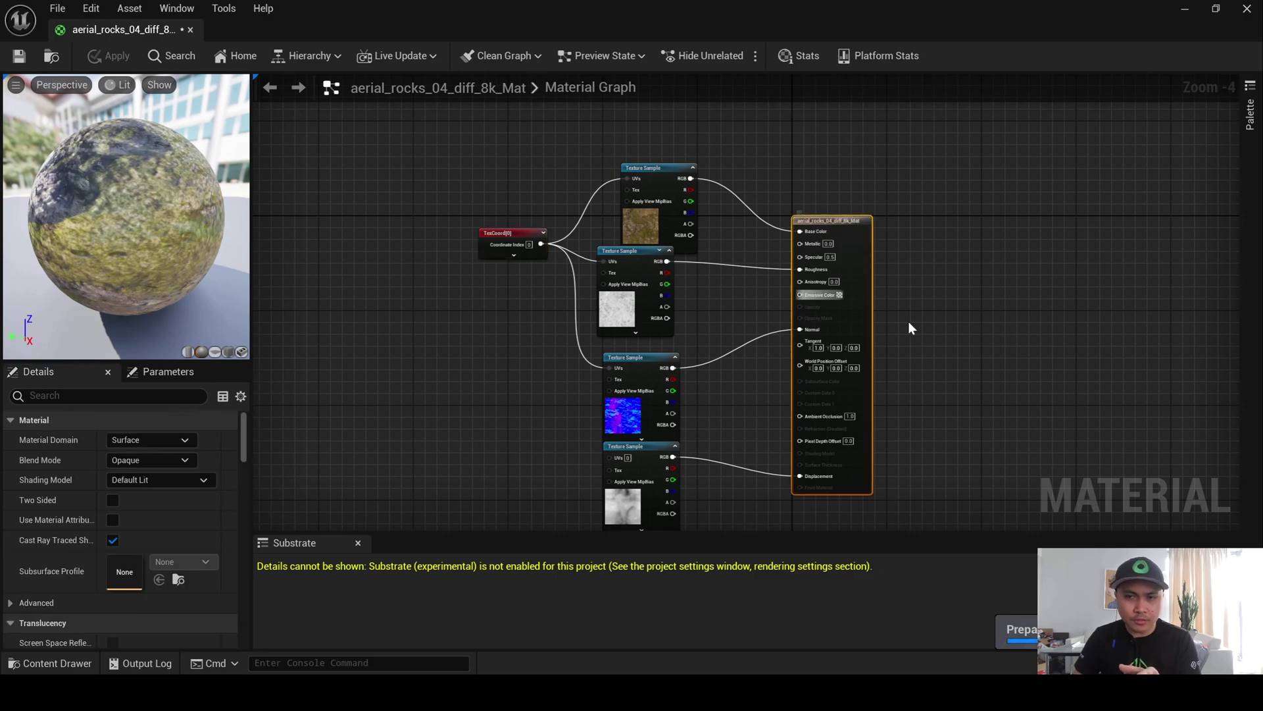
pyautogui.scroll(-3, 125, 461)
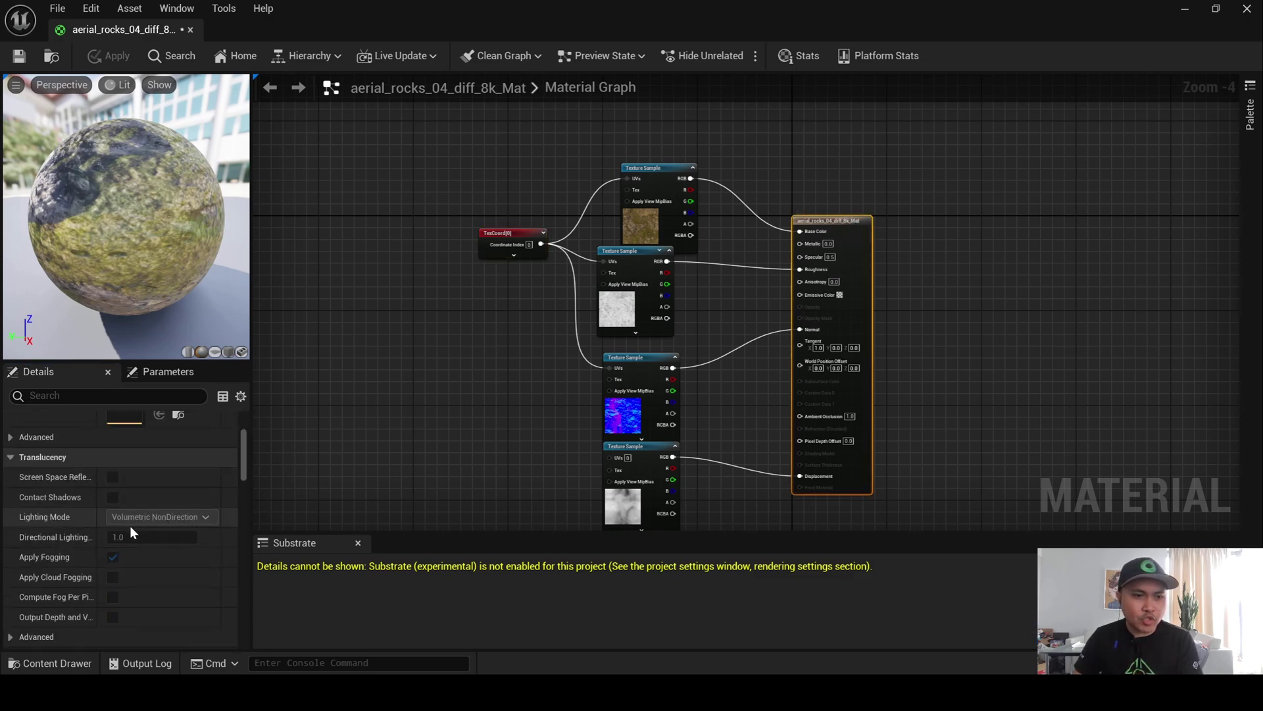
pyautogui.click(128, 395)
pyautogui.write('nan')
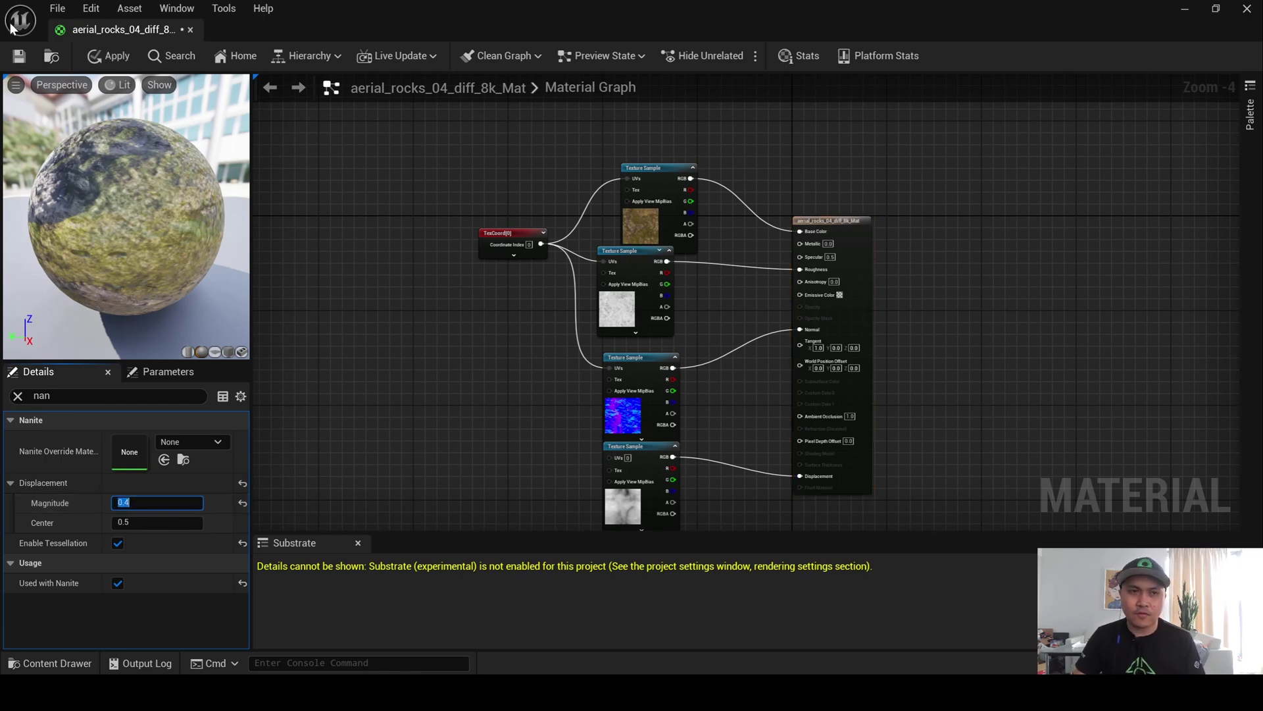
pyautogui.click(110, 56)
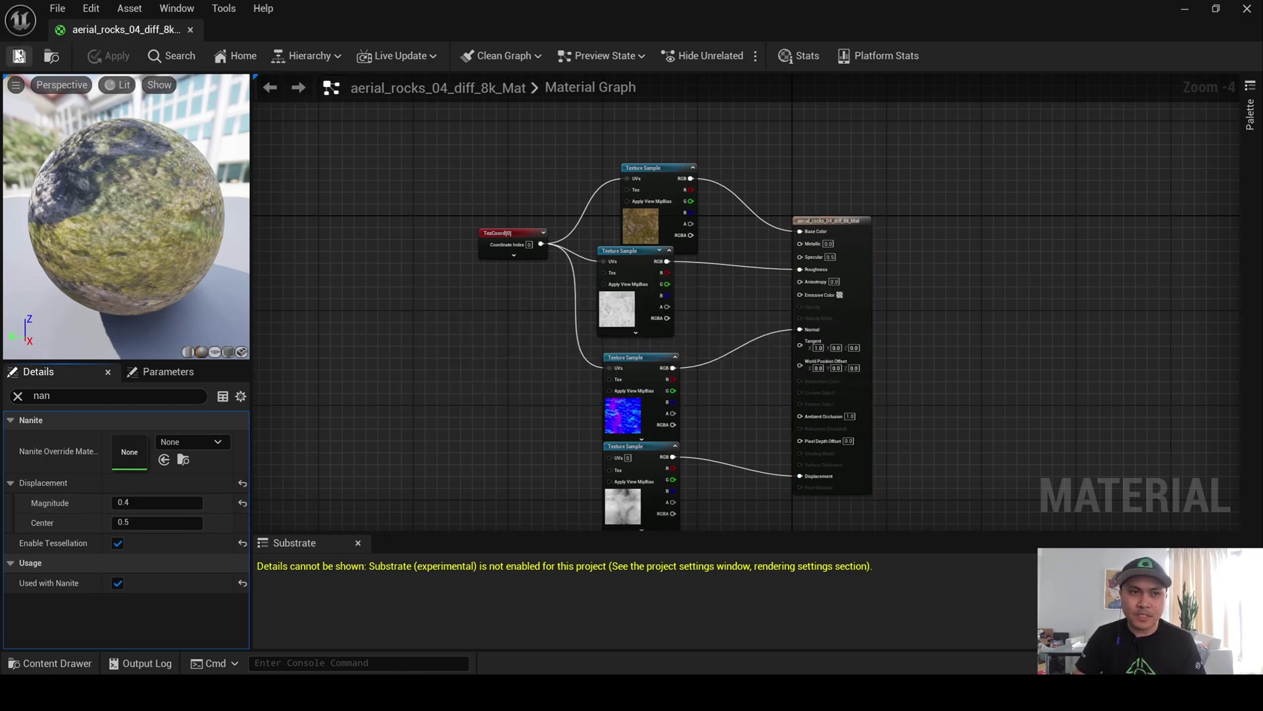
pyautogui.click(1186, 13)
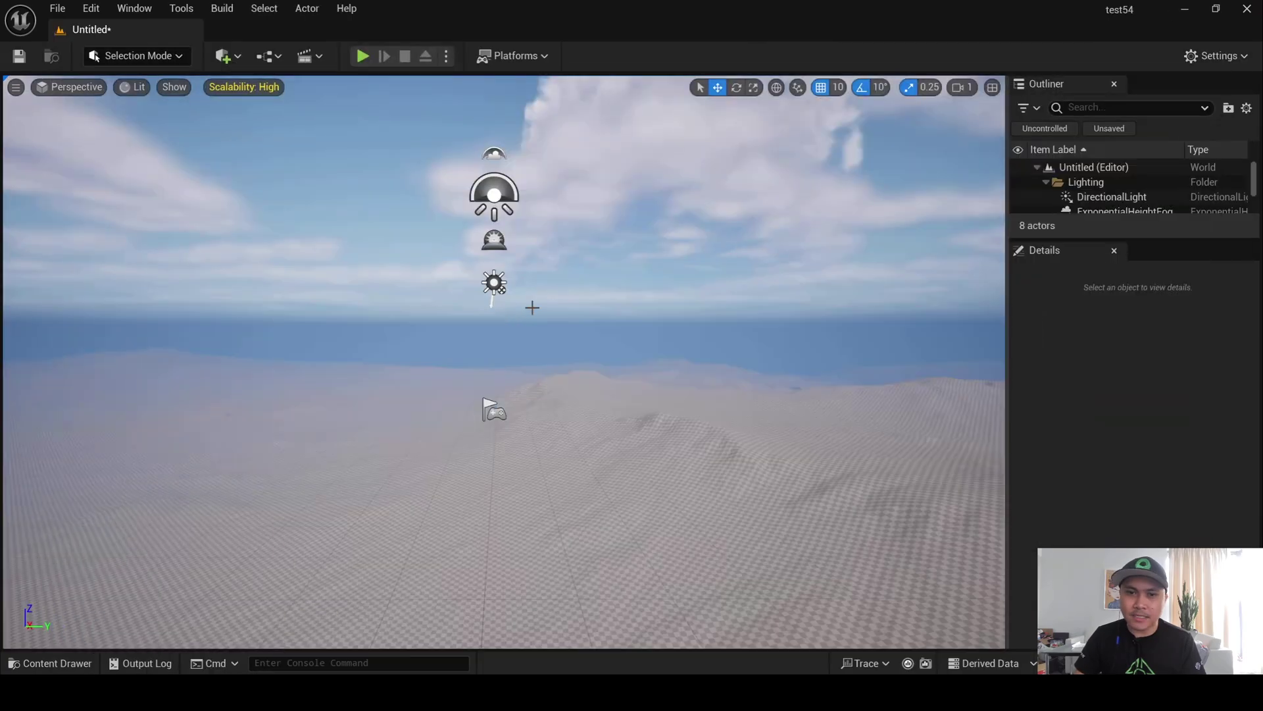
# Enlarge the outliner and details areas and select the Landscape actor.
pyautogui.scroll(2, 711, 316)
pyautogui.moveTo(711, 316); pyautogui.dragTo(691, 328, button='right')
pyautogui.scroll(2, 711, 316)
pyautogui.click(613, 107)
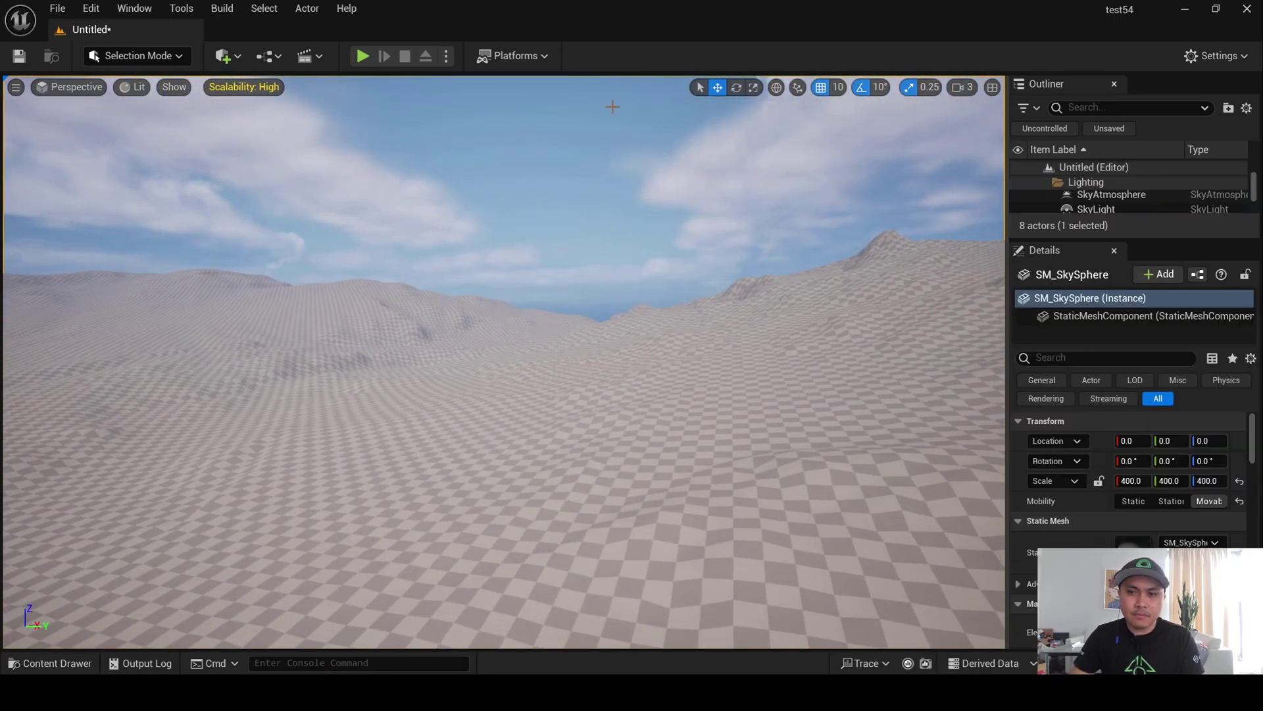
pyautogui.moveTo(1007, 195); pyautogui.dragTo(774, 197)
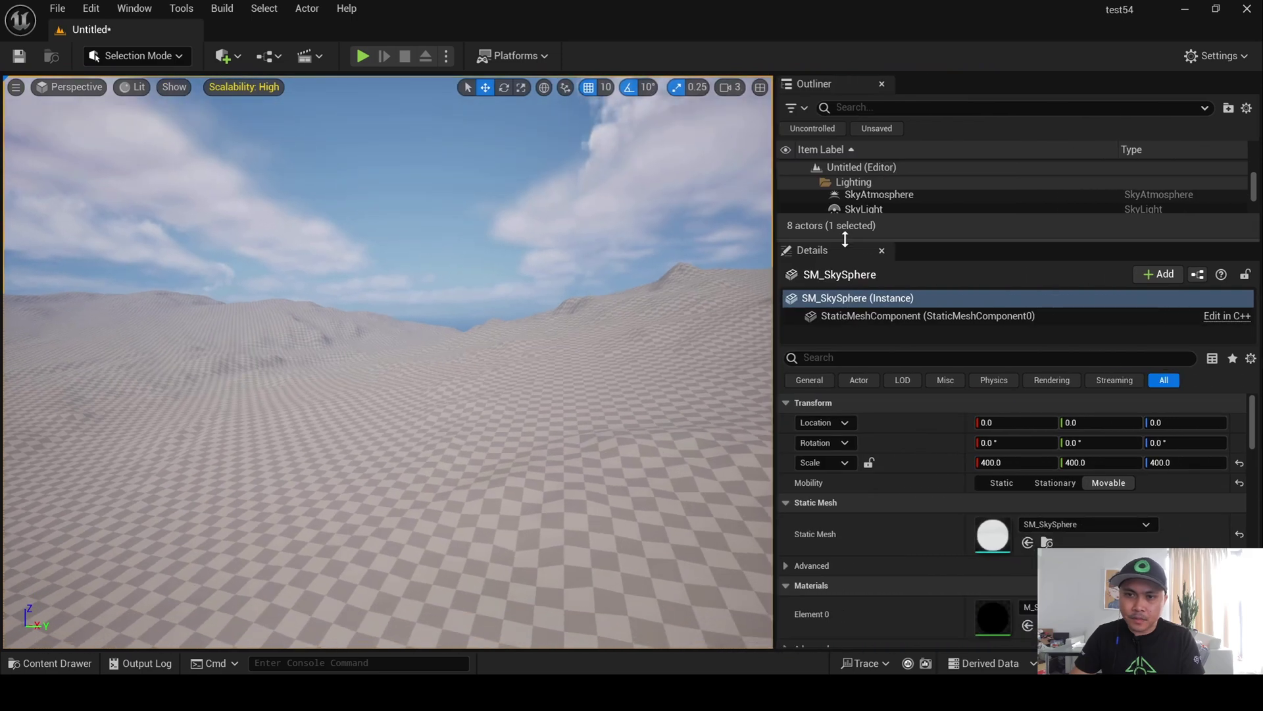
pyautogui.moveTo(846, 238); pyautogui.dragTo(821, 332)
pyautogui.click(855, 286)
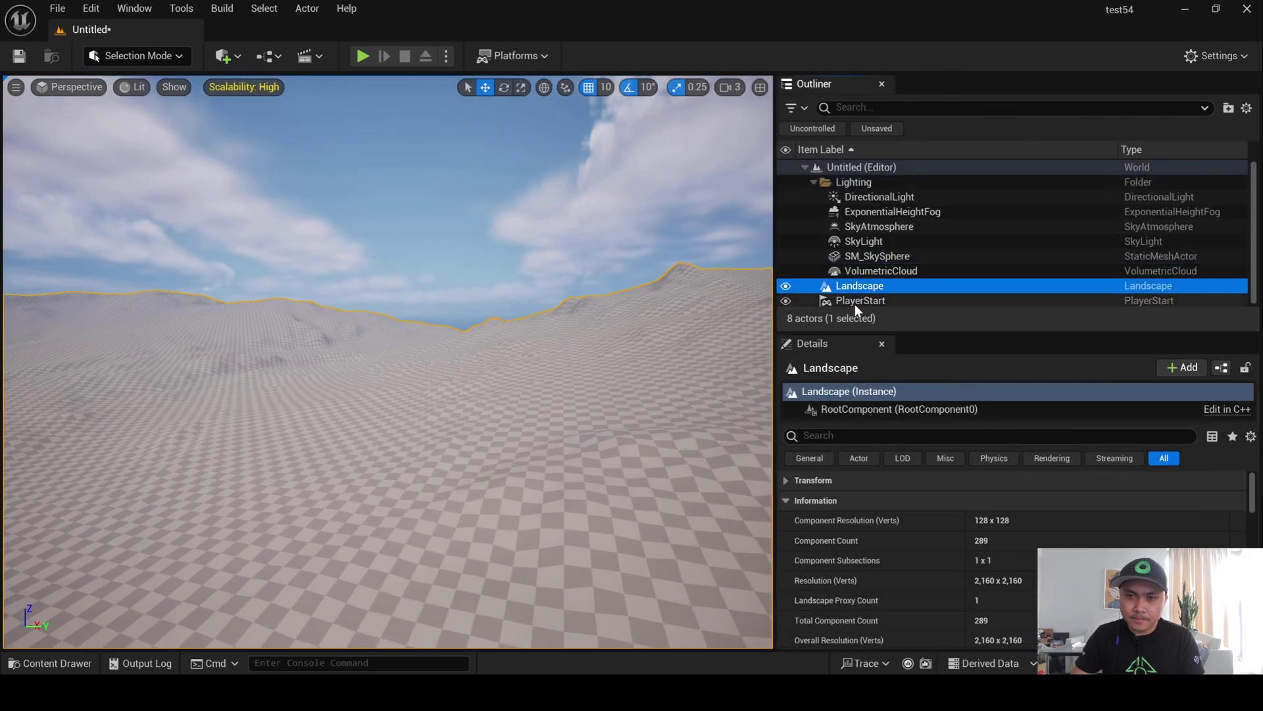
# Assign aerial_rocks_04_diff_8k_Mat from the height folder as the Landscape Material of the landscape.
pyautogui.moveTo(851, 333); pyautogui.dragTo(852, 284)
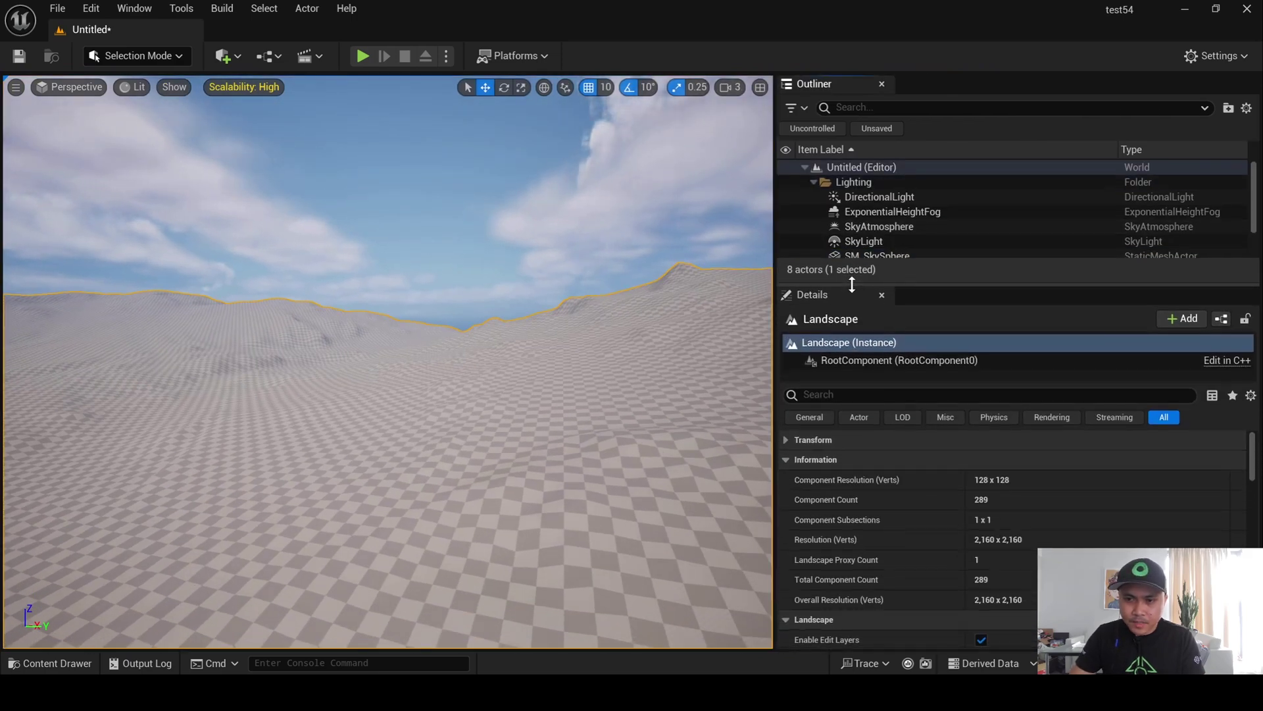
pyautogui.moveTo(1256, 464); pyautogui.dragTo(1257, 491)
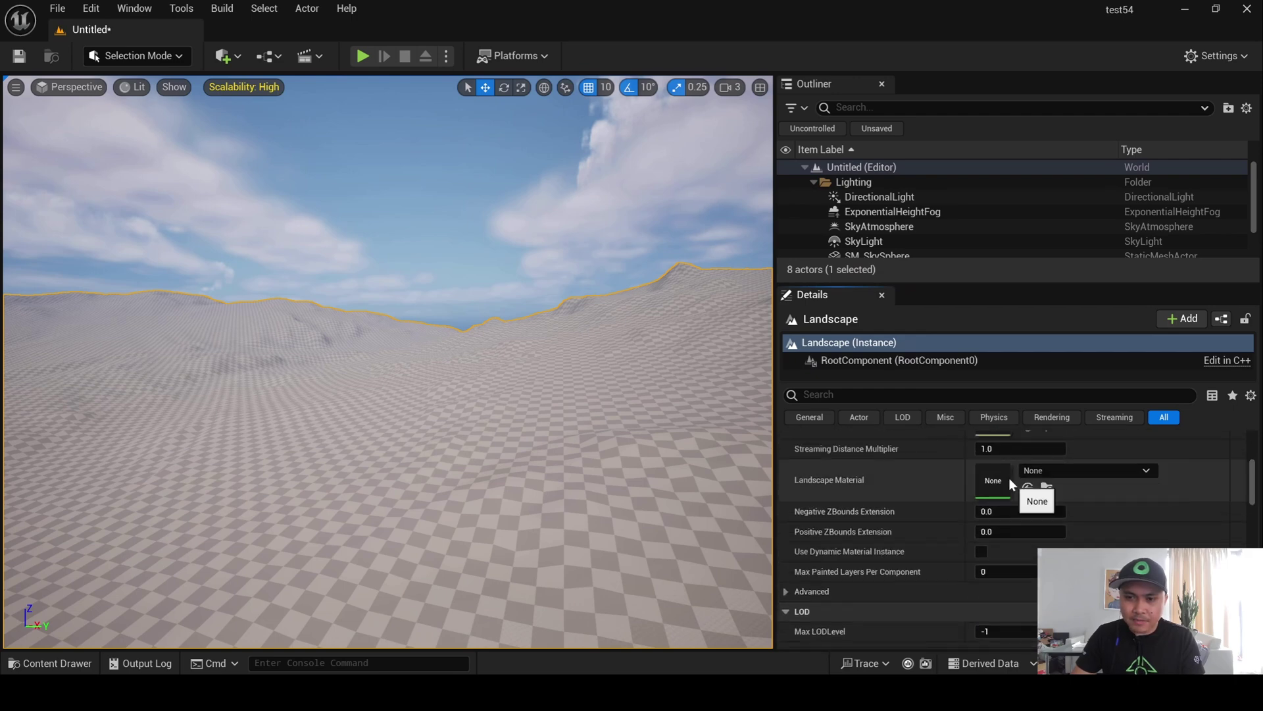
pyautogui.moveTo(894, 283); pyautogui.dragTo(896, 207)
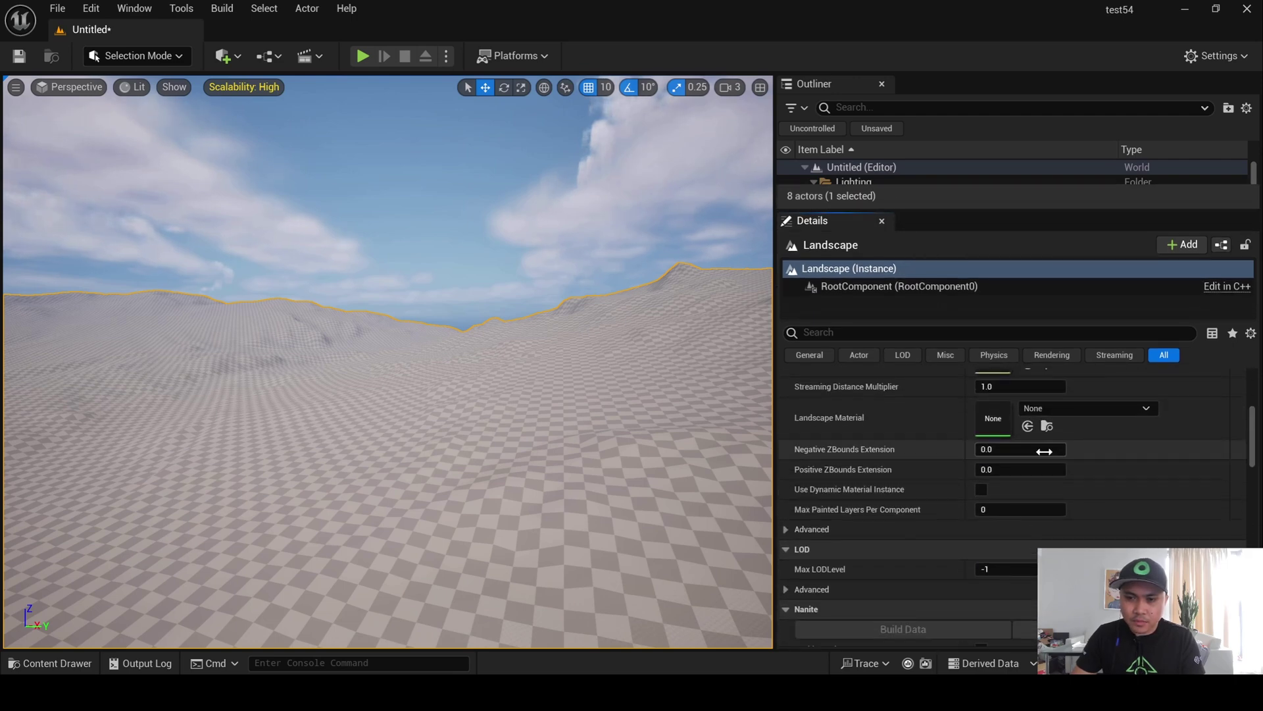
pyautogui.click(49, 662)
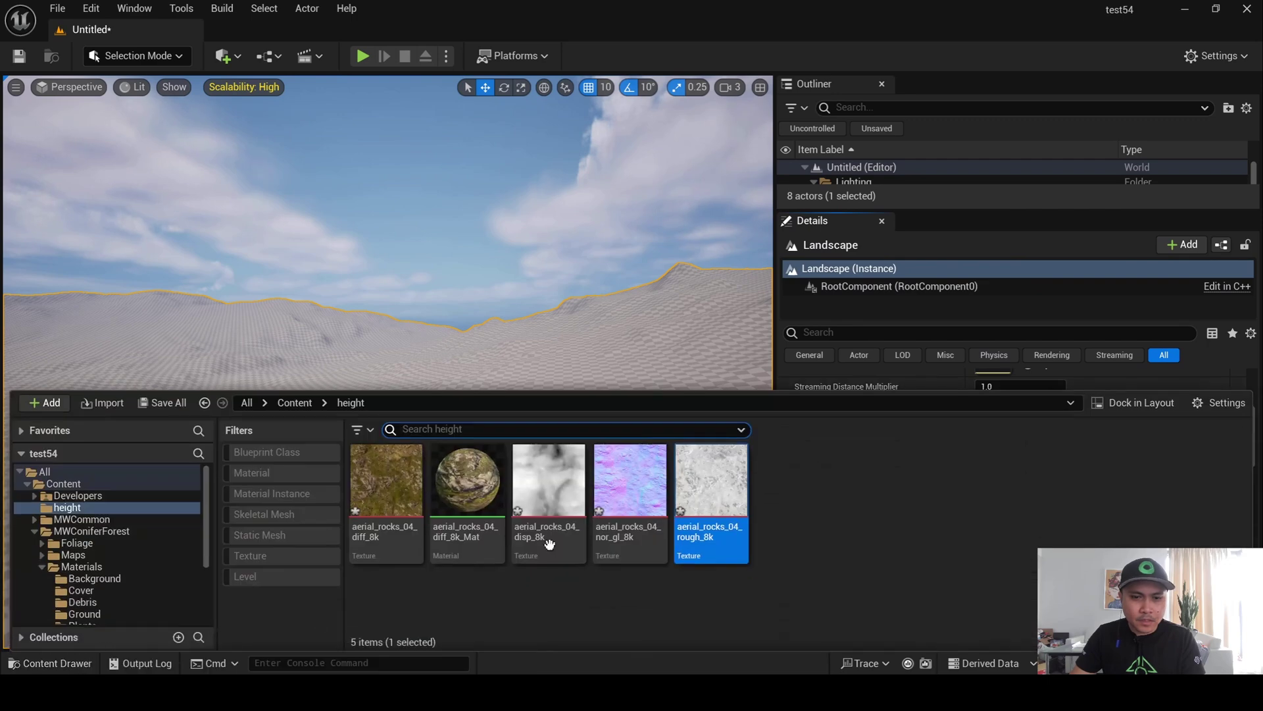
pyautogui.click(467, 480)
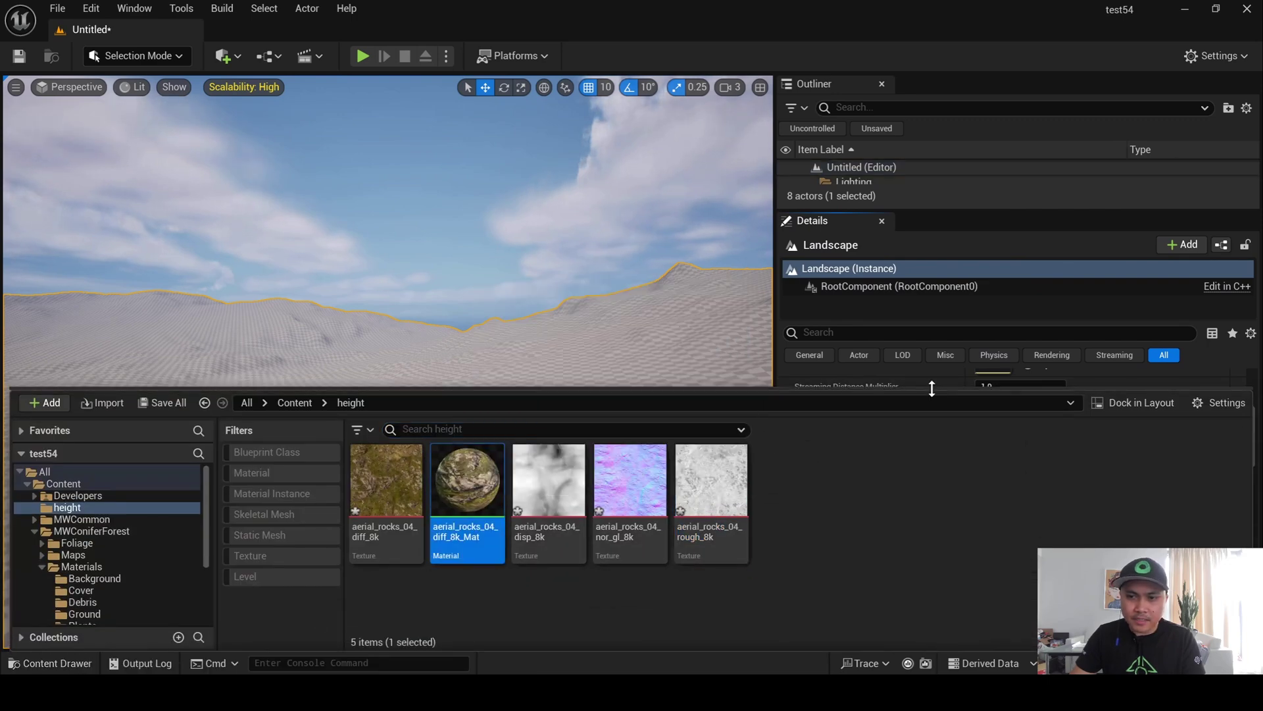
pyautogui.moveTo(937, 397); pyautogui.dragTo(937, 461)
pyautogui.moveTo(467, 539); pyautogui.dragTo(1000, 424)
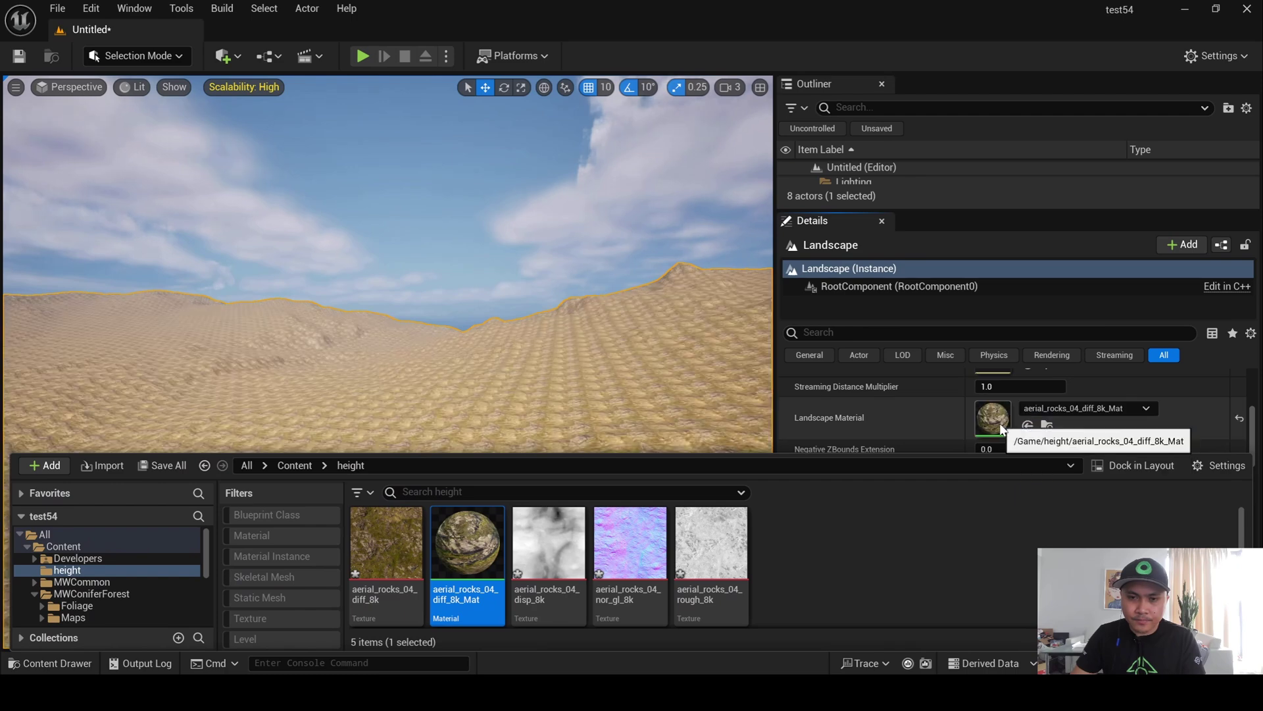
pyautogui.click(1040, 475)
# Turn on Enable Nanite for the landscape and build its Nanite data.
pyautogui.scroll(2, 1040, 475)
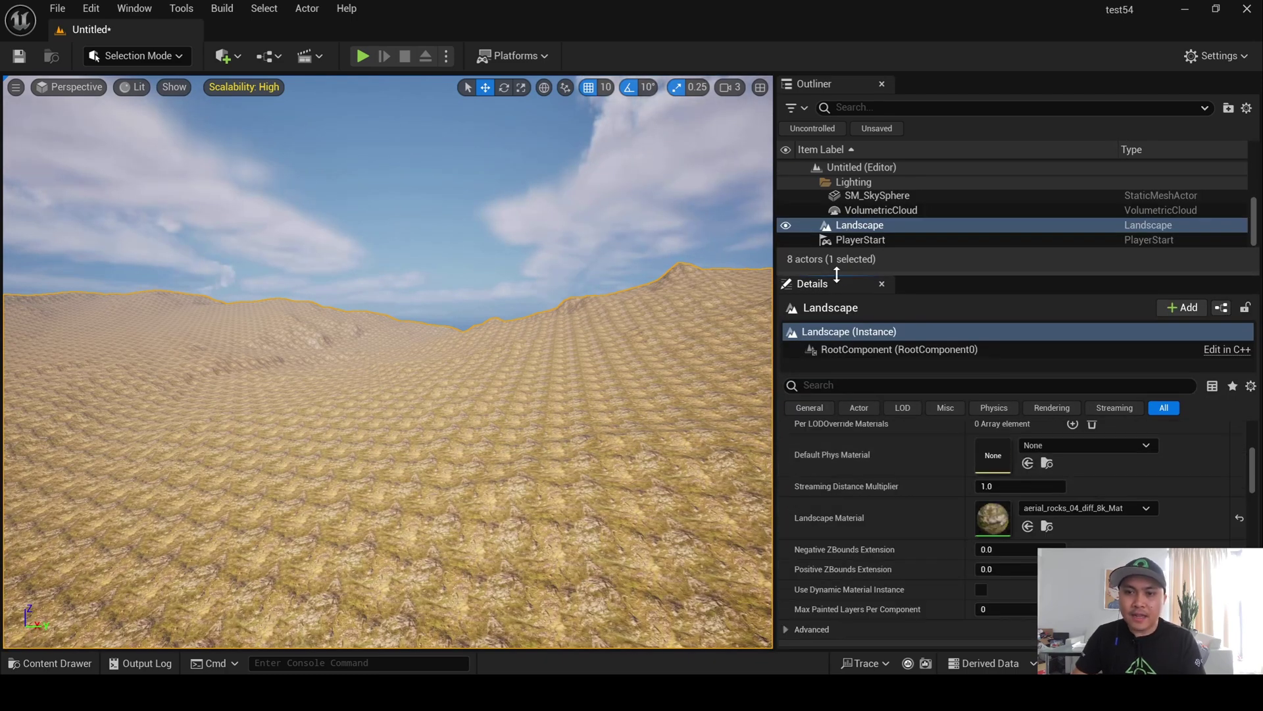
pyautogui.moveTo(840, 271); pyautogui.dragTo(841, 173)
pyautogui.scroll(-6, 1157, 393)
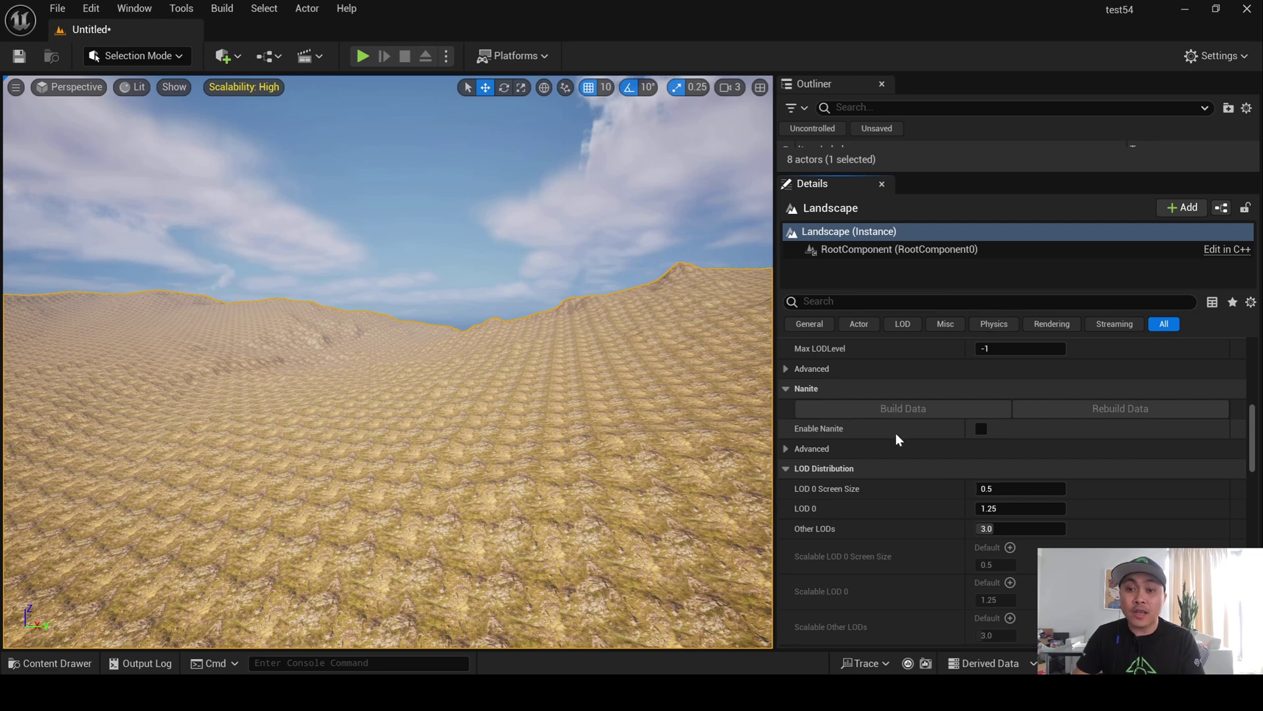
pyautogui.click(981, 430)
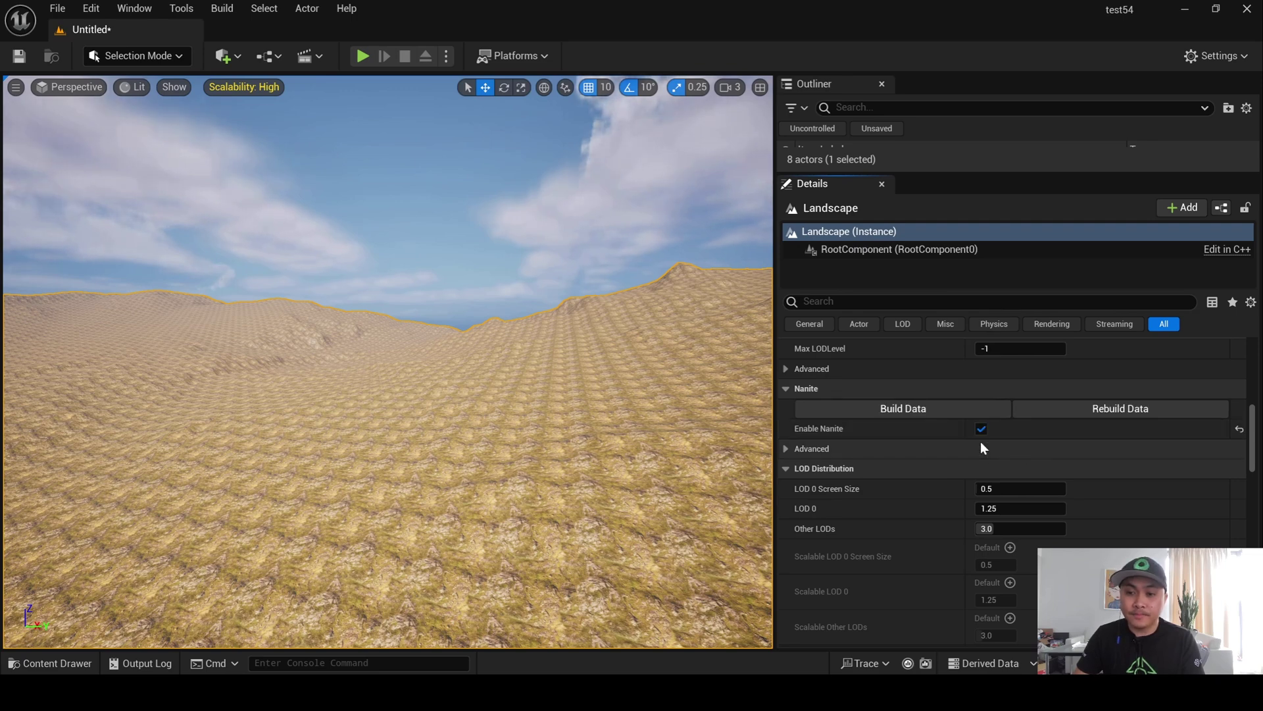
pyautogui.click(903, 409)
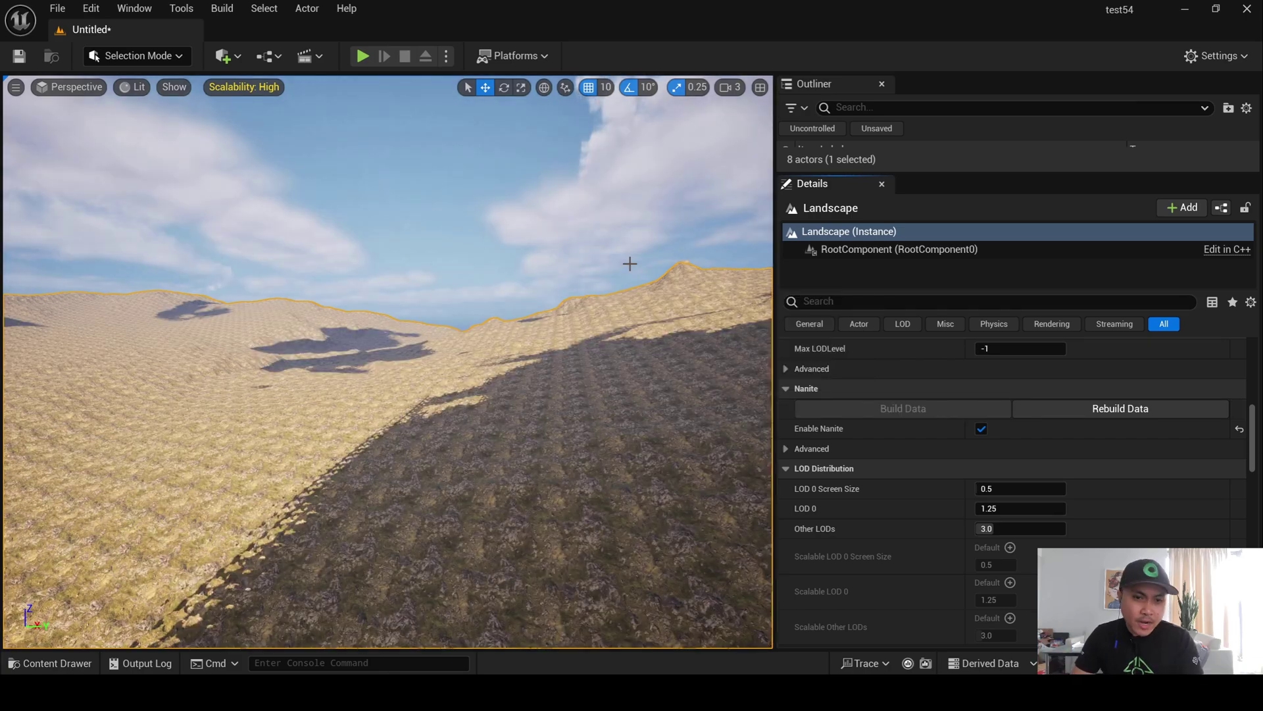
# Examine the landscape's displaced rock surface up close at a slower camera speed.
pyautogui.scroll(1, 629, 262)
pyautogui.moveTo(630, 262); pyautogui.dragTo(629, 262, button='right')
pyautogui.scroll(-3, 629, 262)
pyautogui.scroll(-2, 630, 262)
pyautogui.scroll(-1, 629, 262)
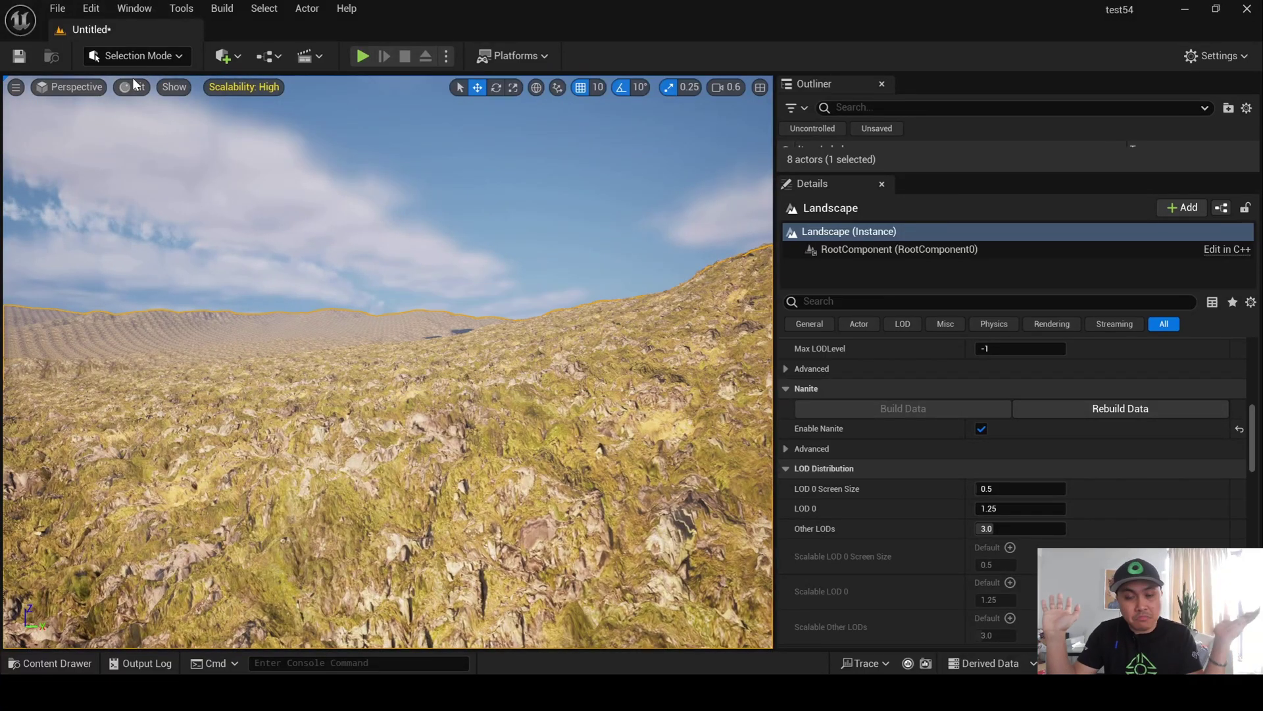
# Inspect the landscape in the Nanite Triangles visualization and return the viewport to the Lit view mode.
pyautogui.click(175, 87)
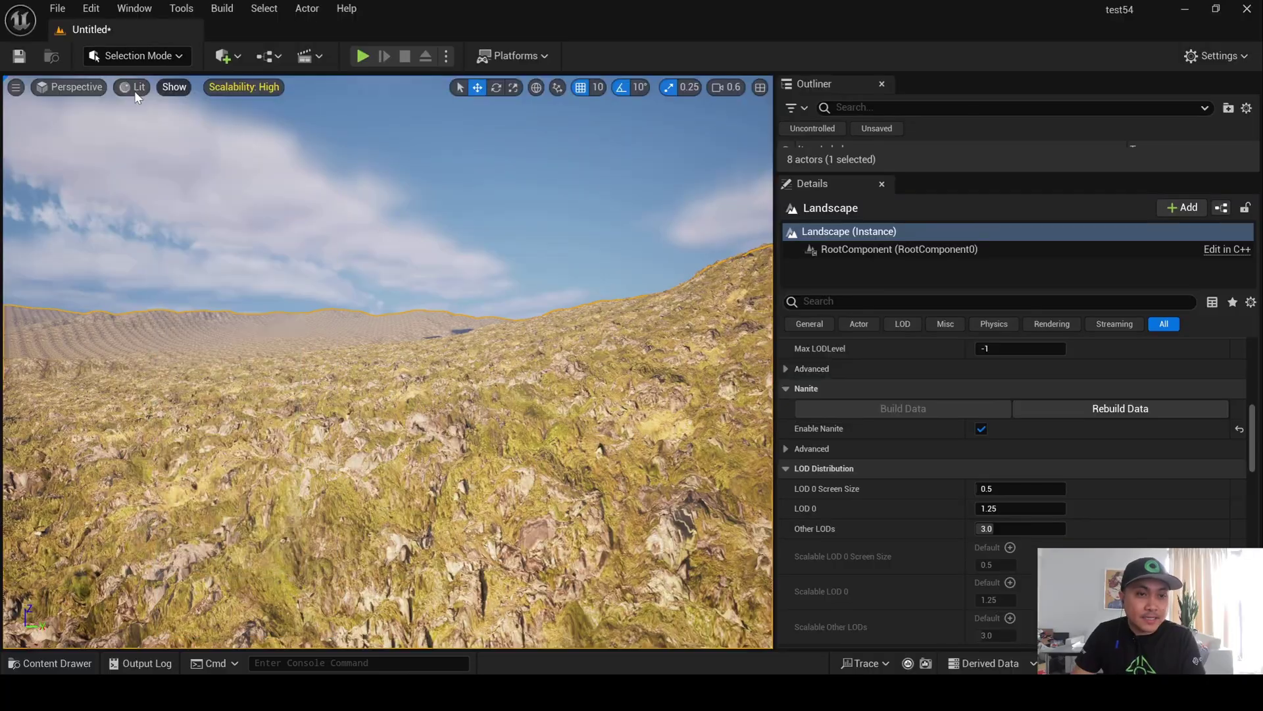
pyautogui.click(133, 87)
pyautogui.moveTo(234, 395)
pyautogui.click(346, 474)
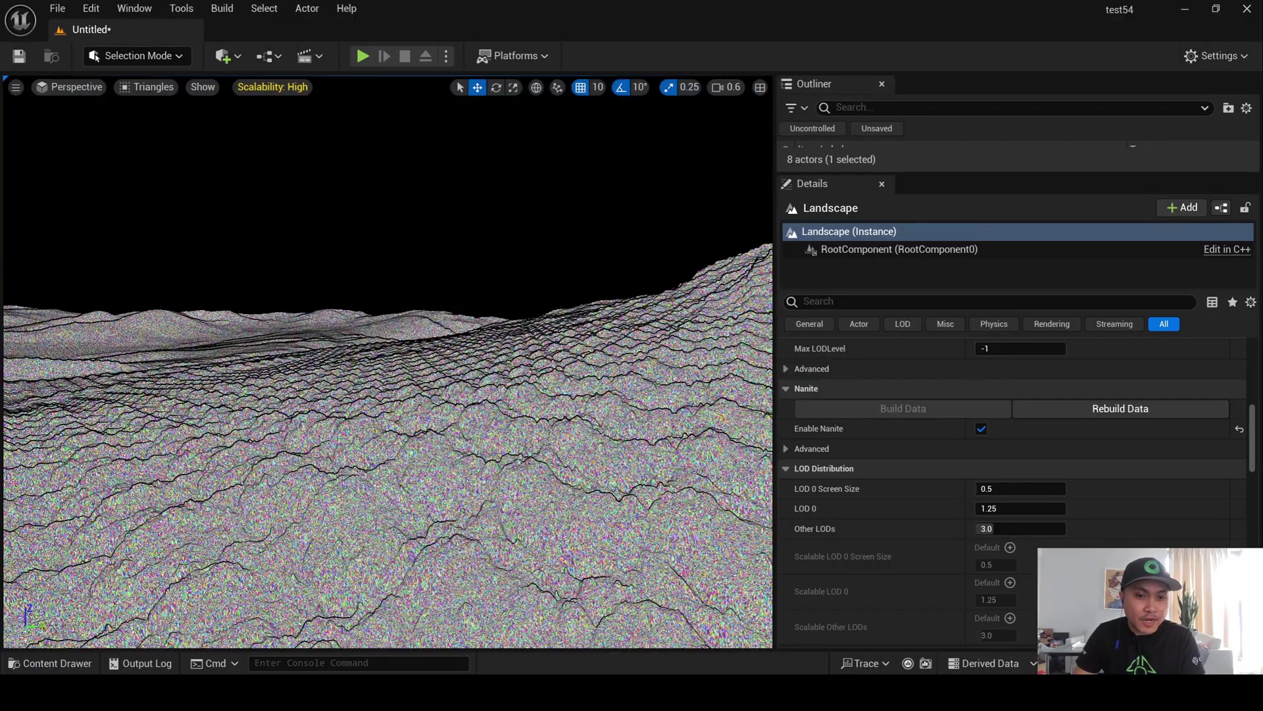
pyautogui.scroll(2, 388, 395)
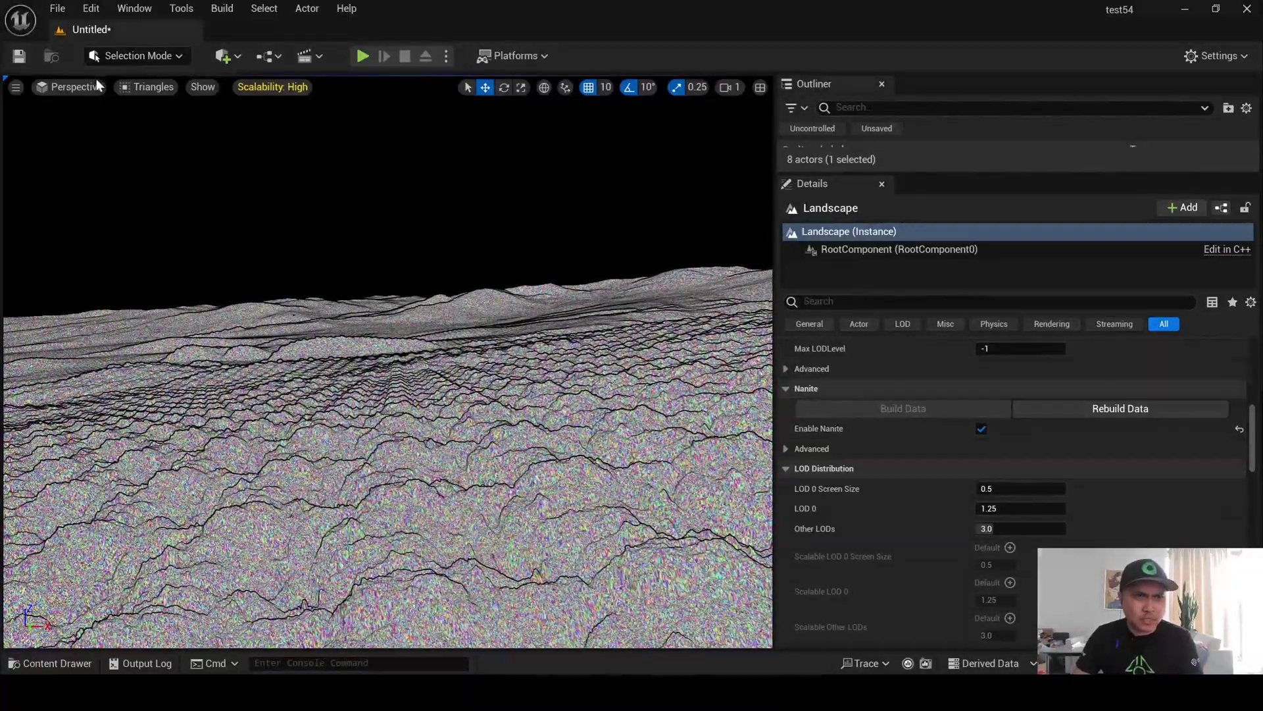
pyautogui.click(148, 87)
pyautogui.click(170, 146)
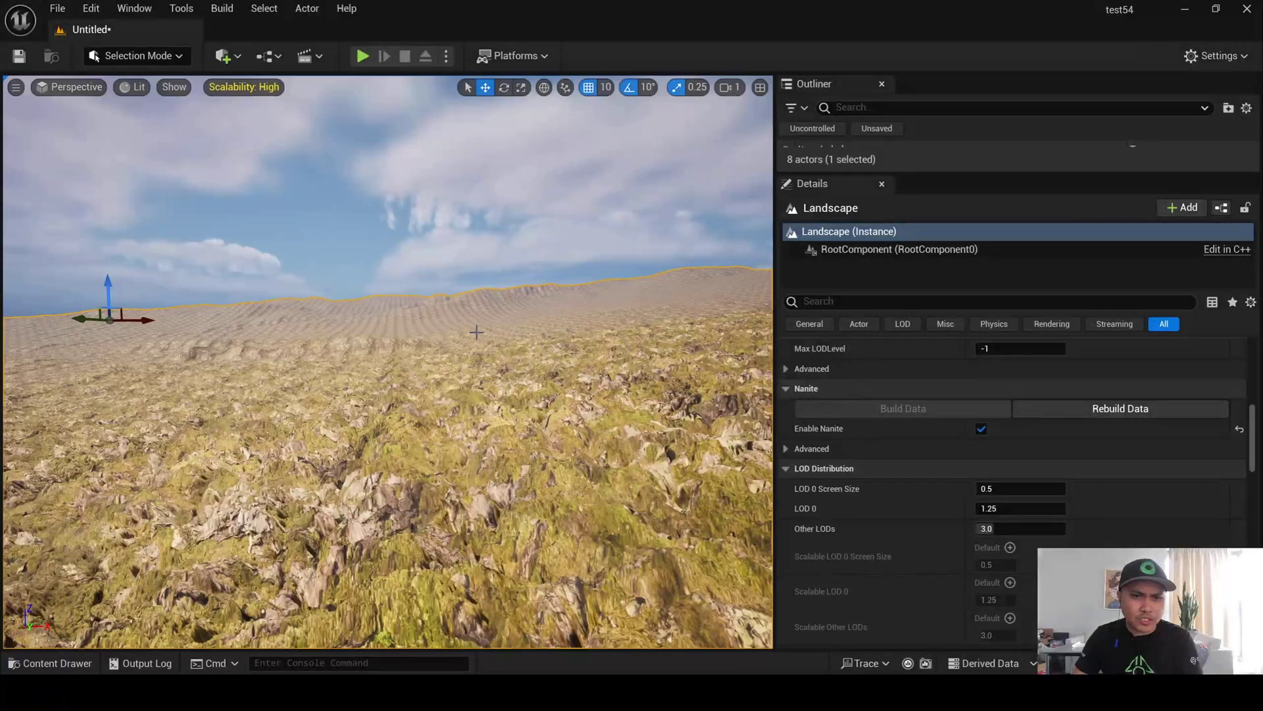
# Set the displacement magnitude of aerial_rocks_04_diff_8k_Mat to 0.2, apply the material change and return to the level.
pyautogui.moveTo(548, 348); pyautogui.dragTo(547, 348, button='right')
pyautogui.hotkey('ctrl', 'space')
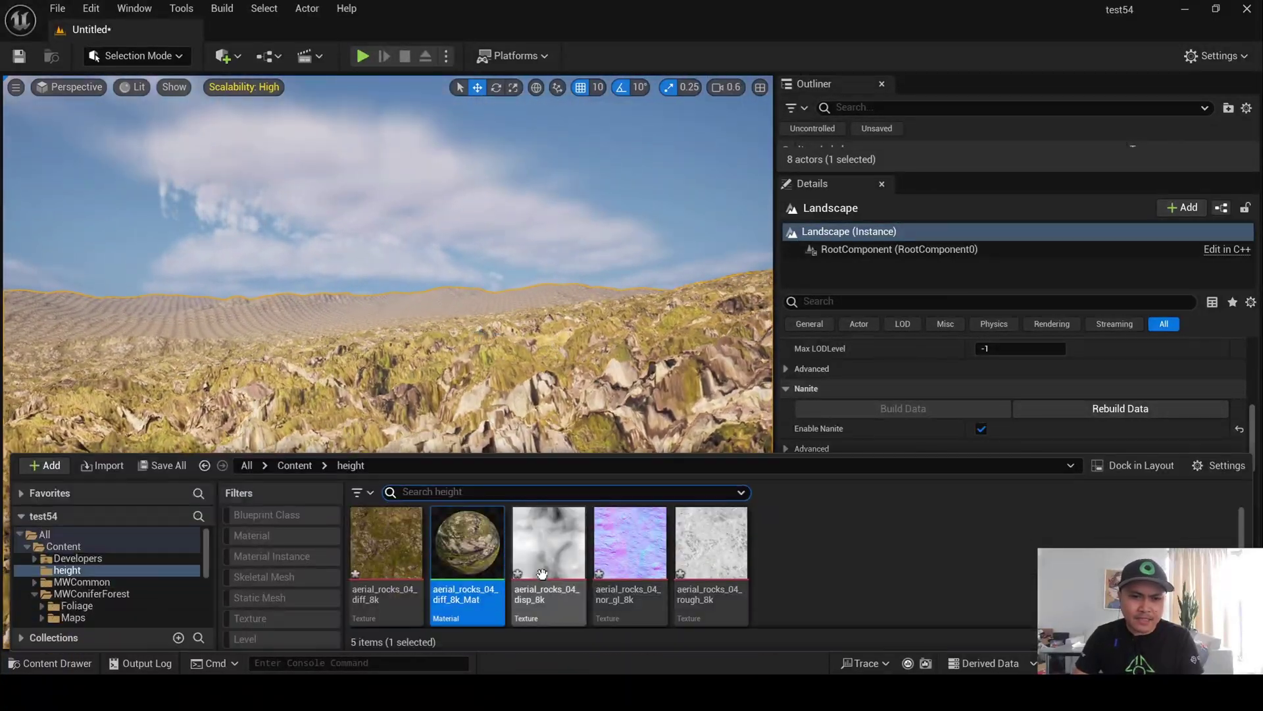
pyautogui.doubleClick(490, 533)
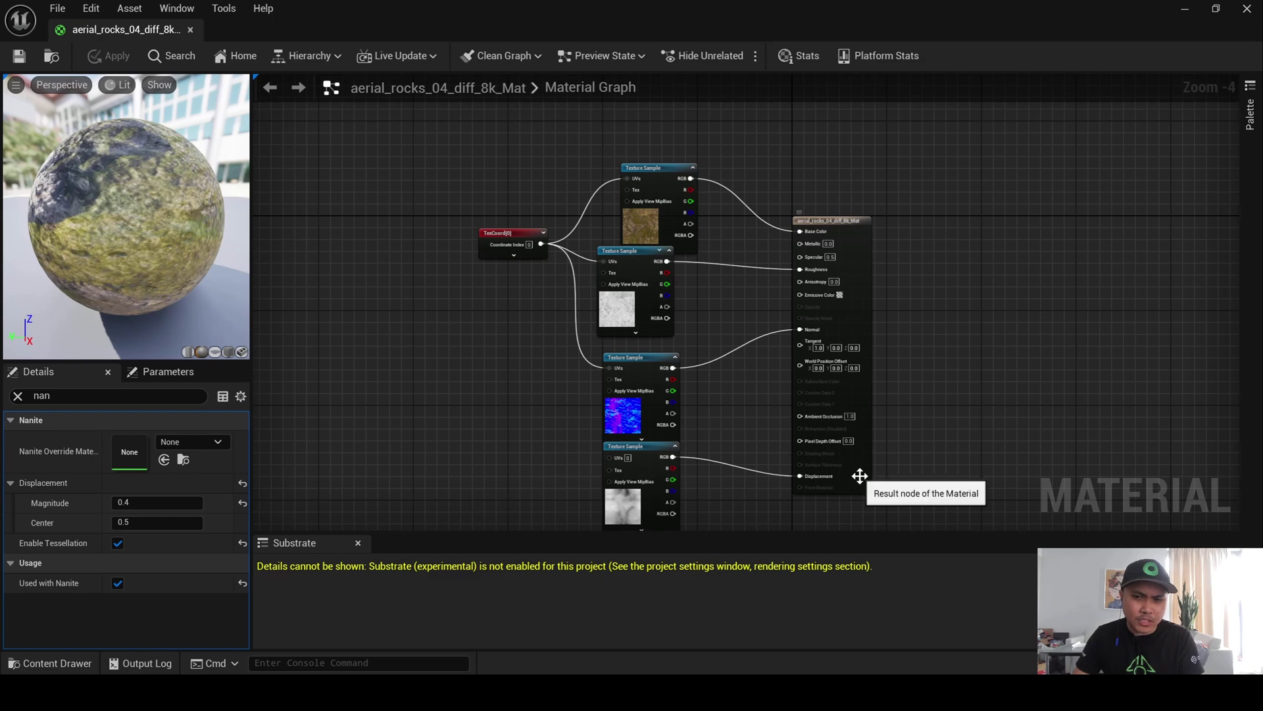
pyautogui.click(852, 472)
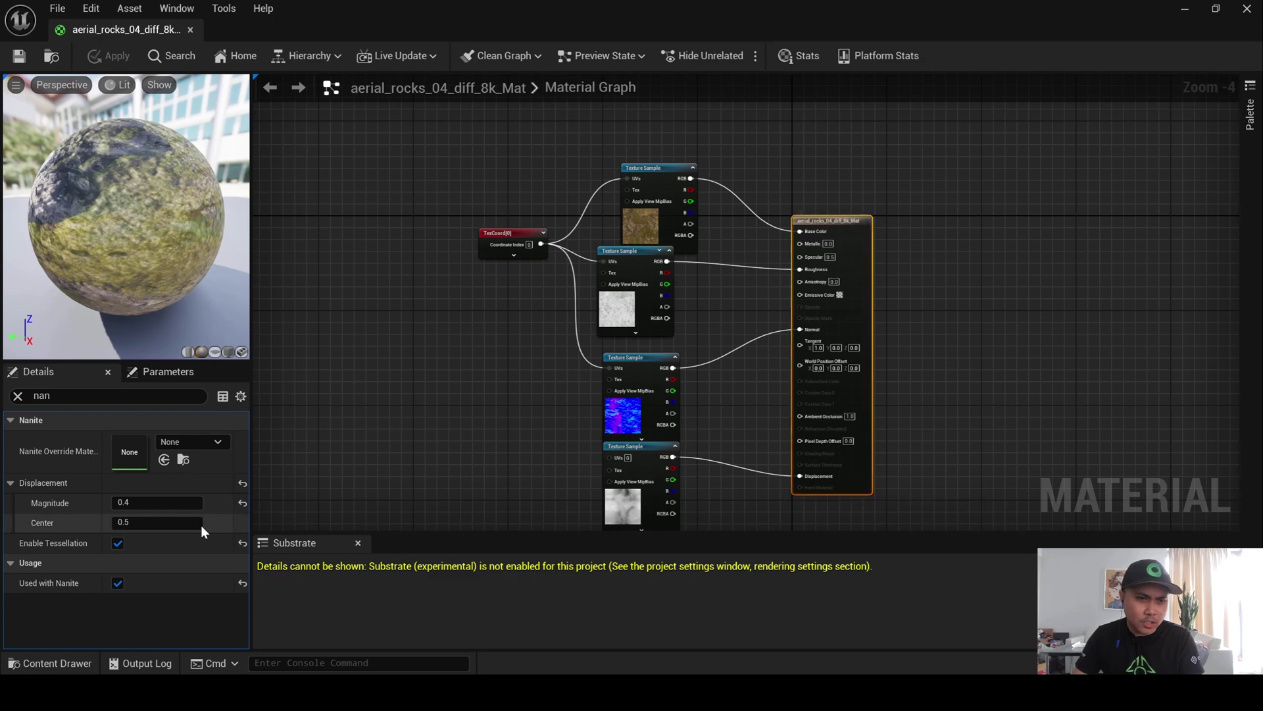
pyautogui.click(145, 502)
pyautogui.write('0.2')
pyautogui.press('Return')
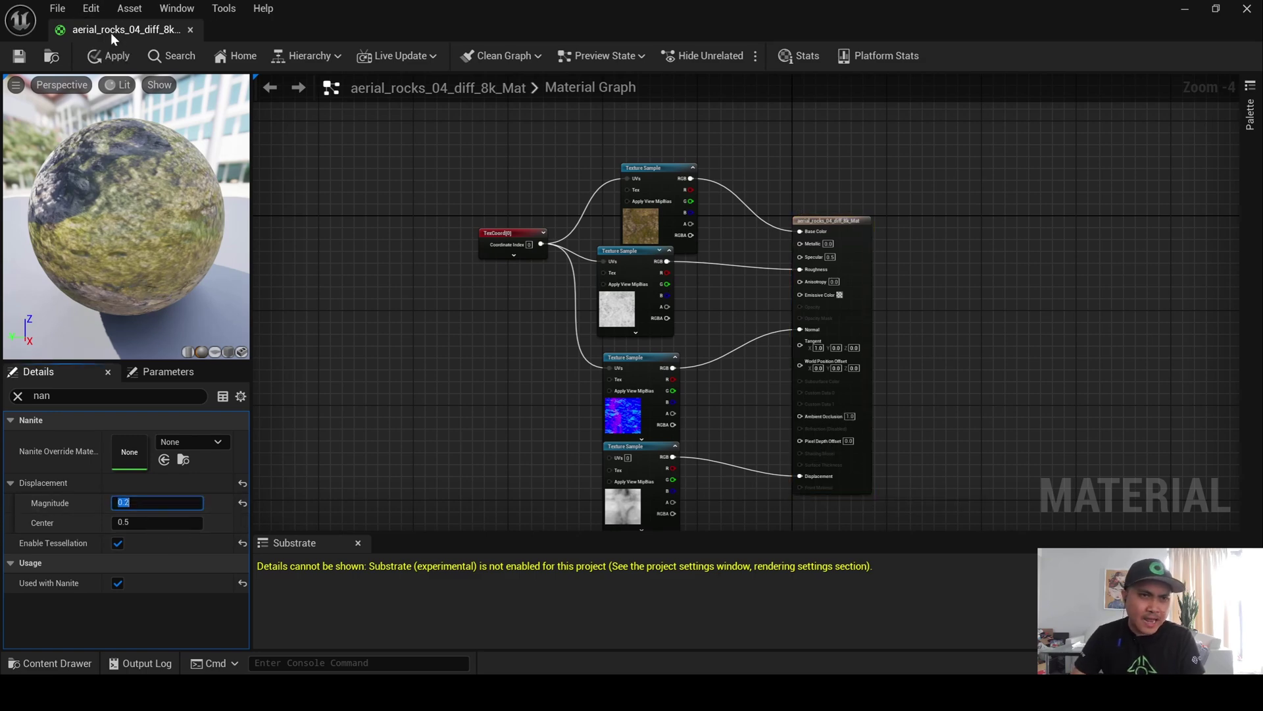
pyautogui.click(108, 56)
pyautogui.click(1185, 10)
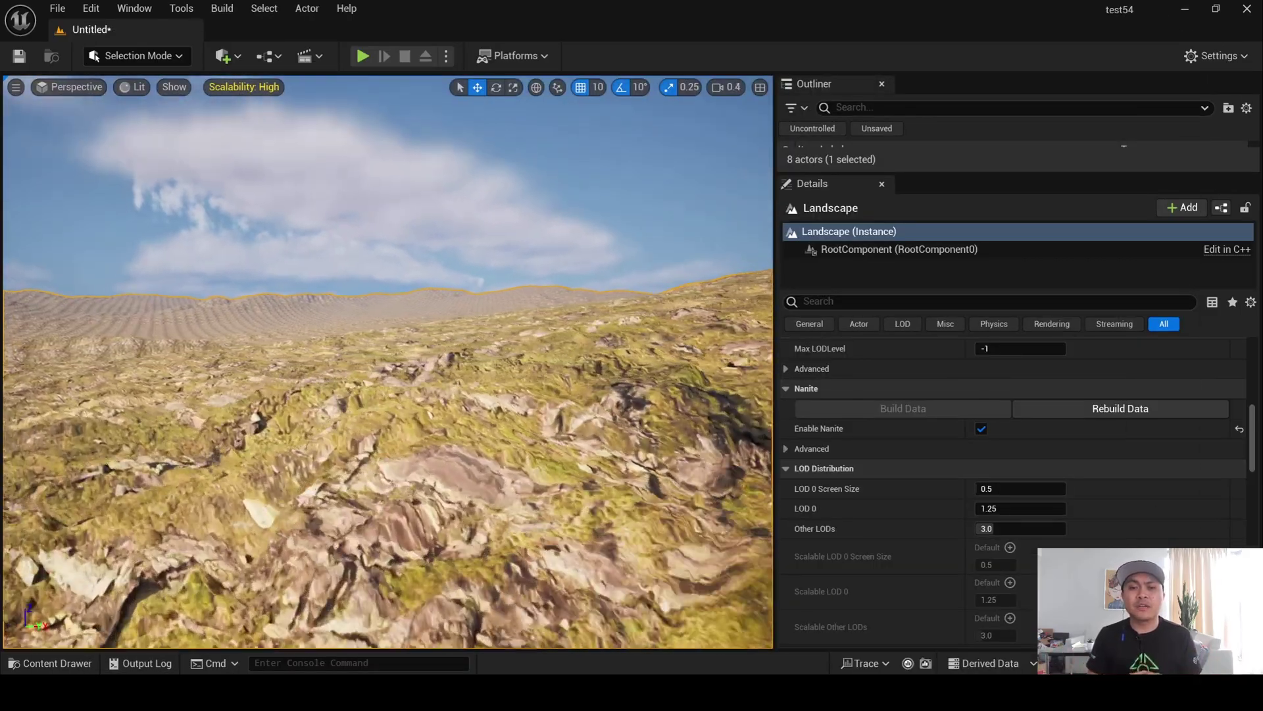
# Examine the landscape's rock surface up close with the new displacement magnitude.
pyautogui.moveTo(388, 362); pyautogui.dragTo(559, 397, button='right')
pyautogui.scroll(1, 404, 353)
pyautogui.moveTo(548, 331); pyautogui.dragTo(548, 331, button='right')
# Look over the landscape at a slower camera speed and bring up the Nanite visualization modes for the viewport.
pyautogui.click(138, 87)
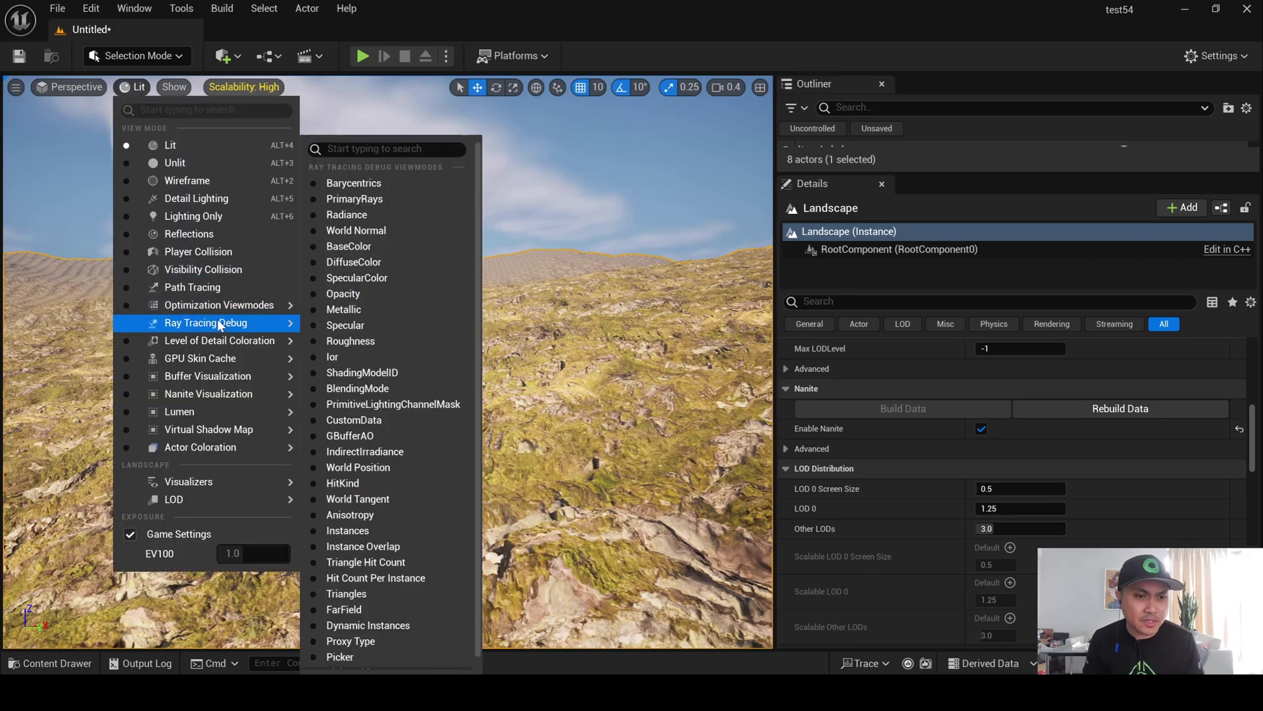
pyautogui.moveTo(368, 376); pyautogui.dragTo(369, 375, button='right')
pyautogui.scroll(-2, 368, 375)
pyautogui.click(139, 87)
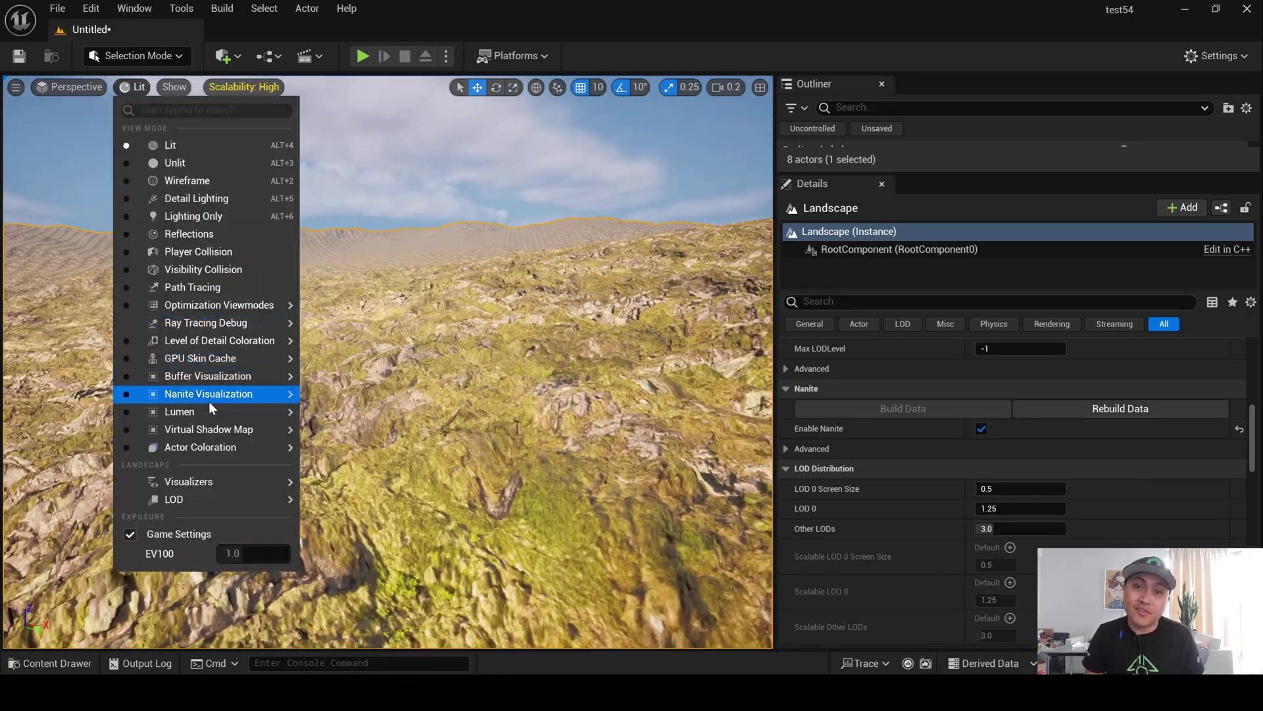
pyautogui.moveTo(276, 411)
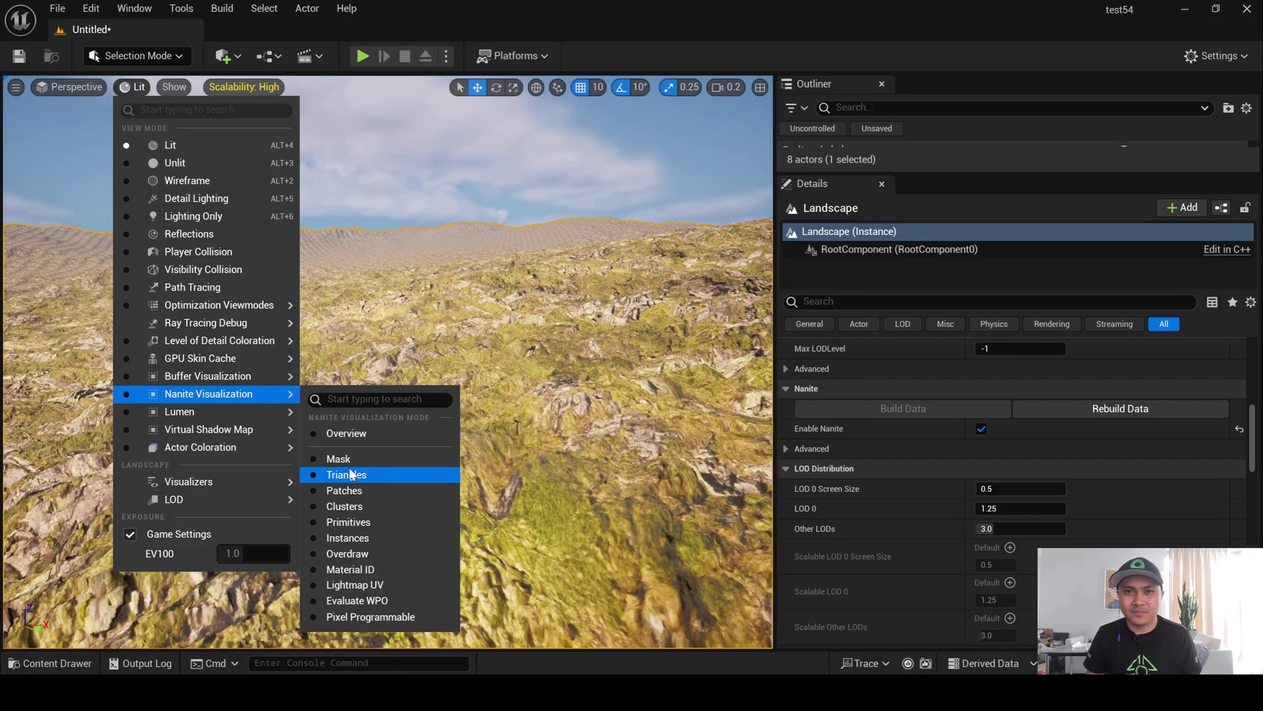